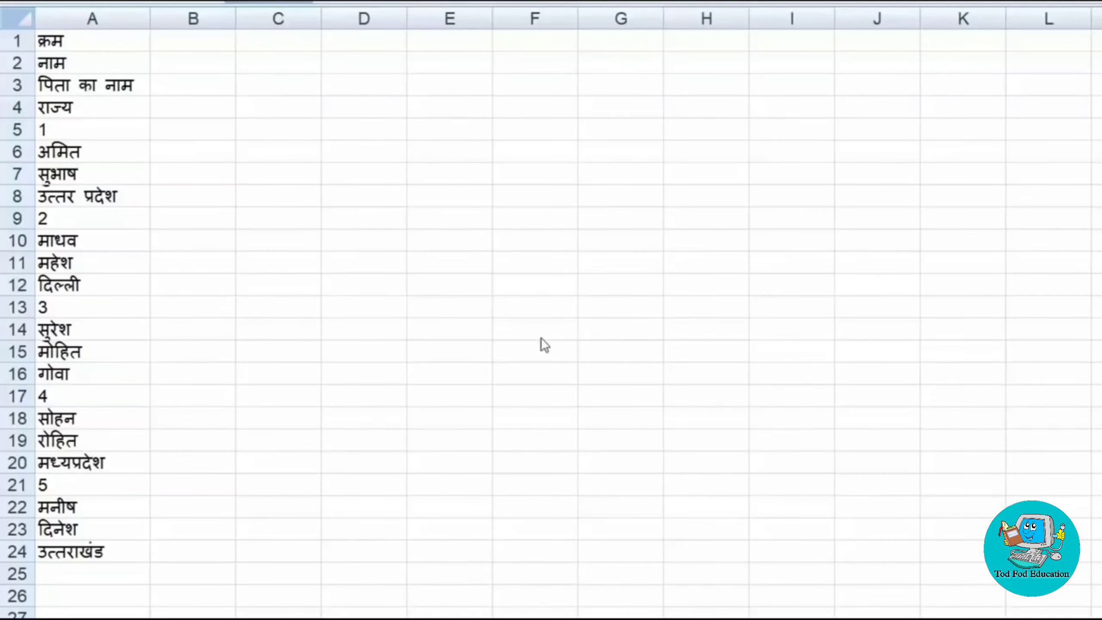
Copy the four headings in A1:A4 and paste them transposed into row 1 starting at C1
click(278, 41)
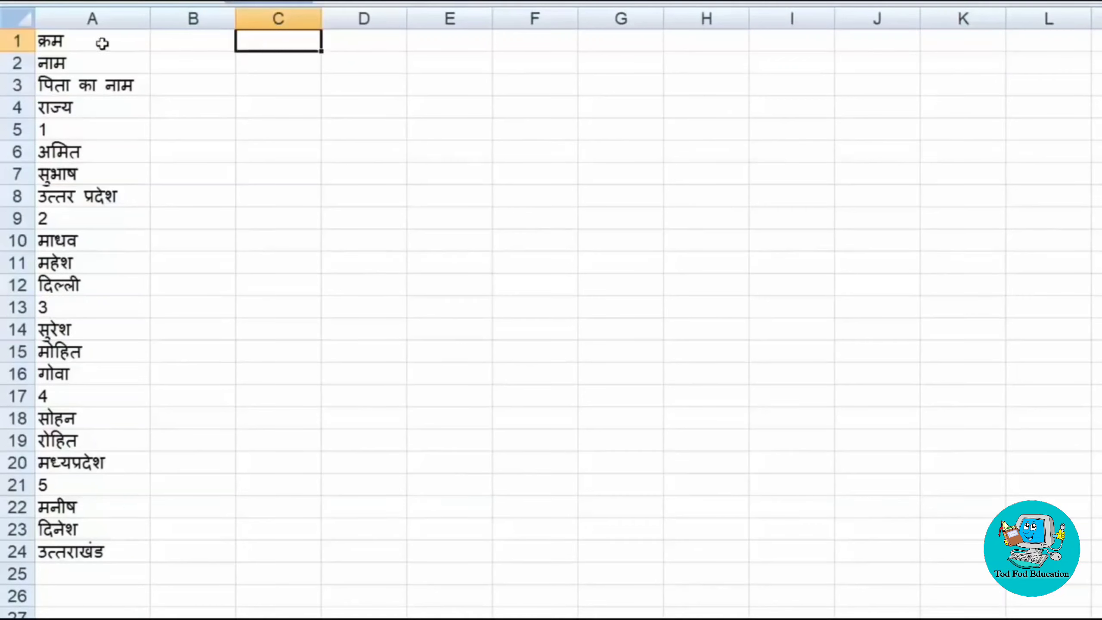
drag(102, 44, 103, 104)
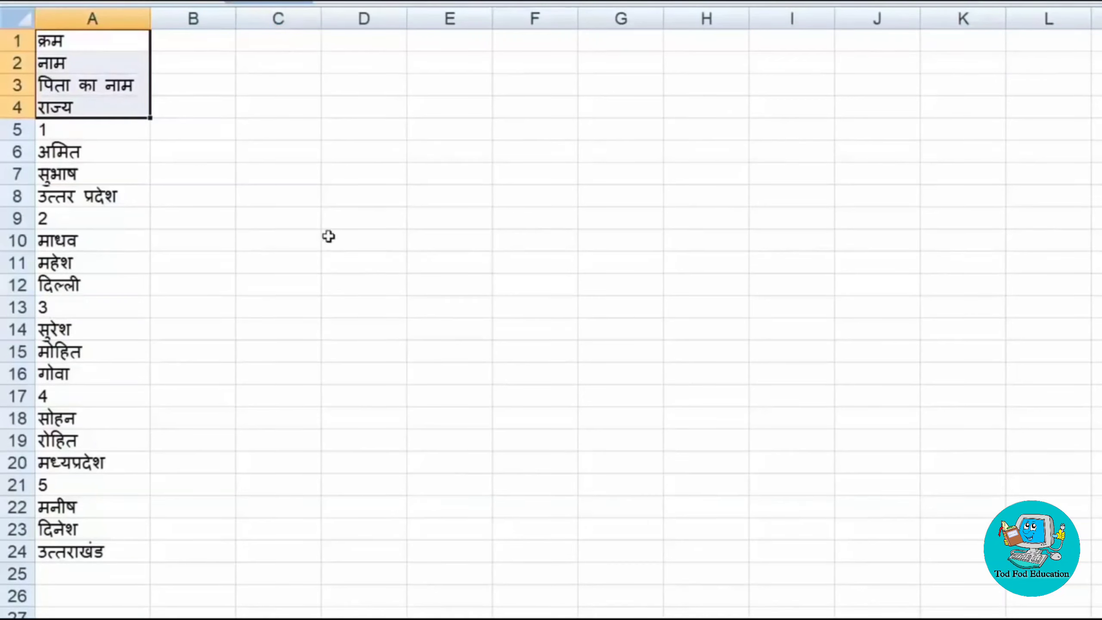
key(ctrl+c)
click(288, 44)
right_click(289, 44)
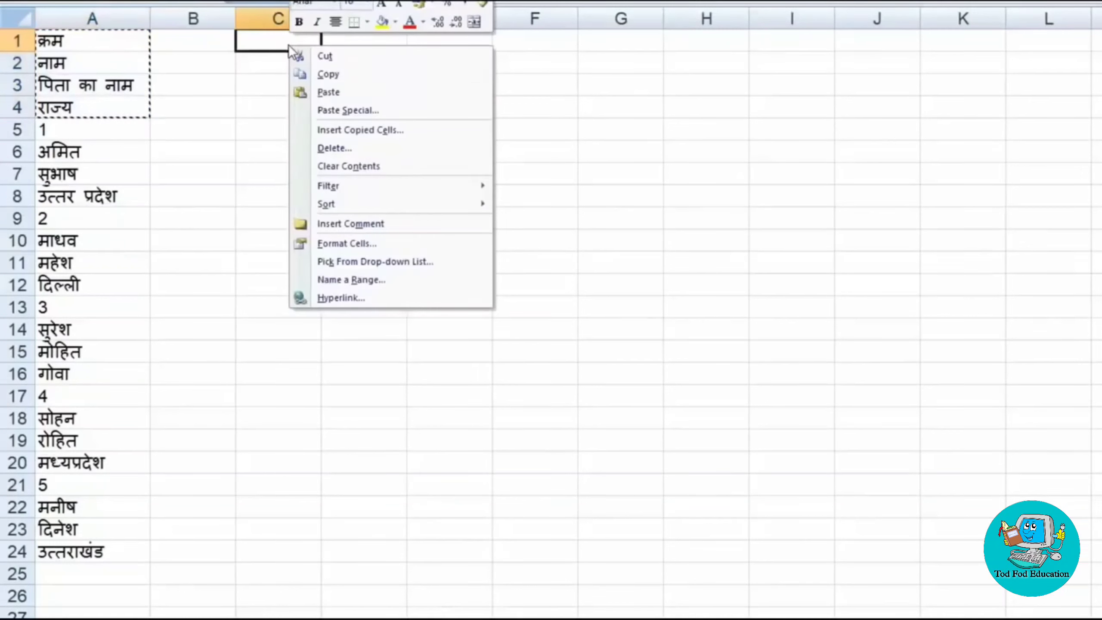
click(387, 116)
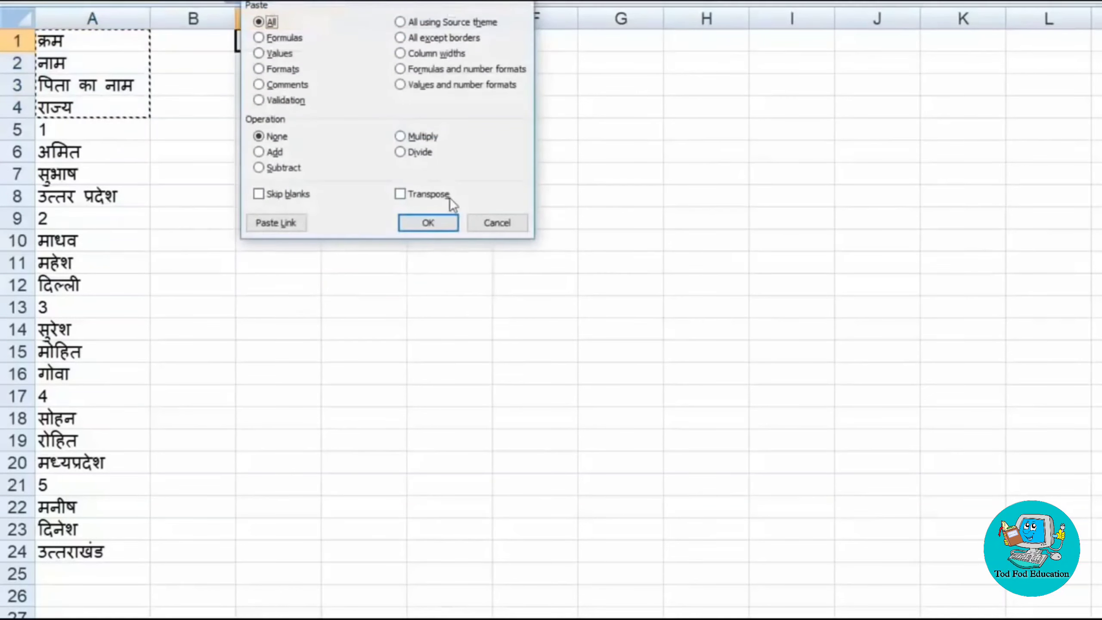
click(401, 195)
click(418, 225)
click(416, 266)
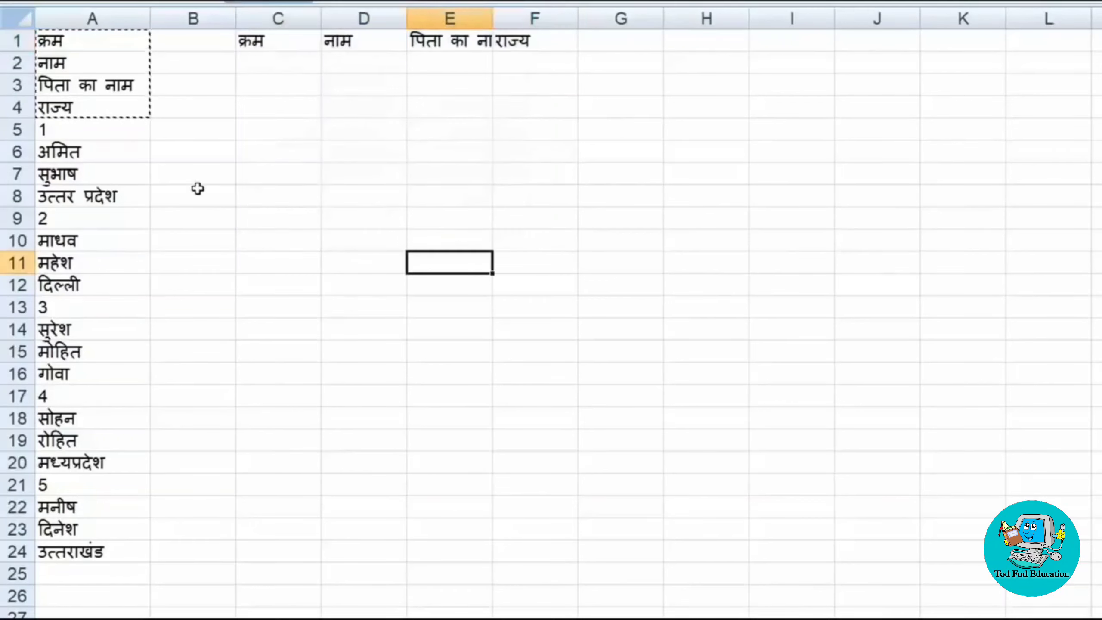
Copy the first record in A5:A8 and paste it transposed into row 2 starting at C2
drag(101, 135, 118, 197)
key(ctrl+c)
right_click(258, 66)
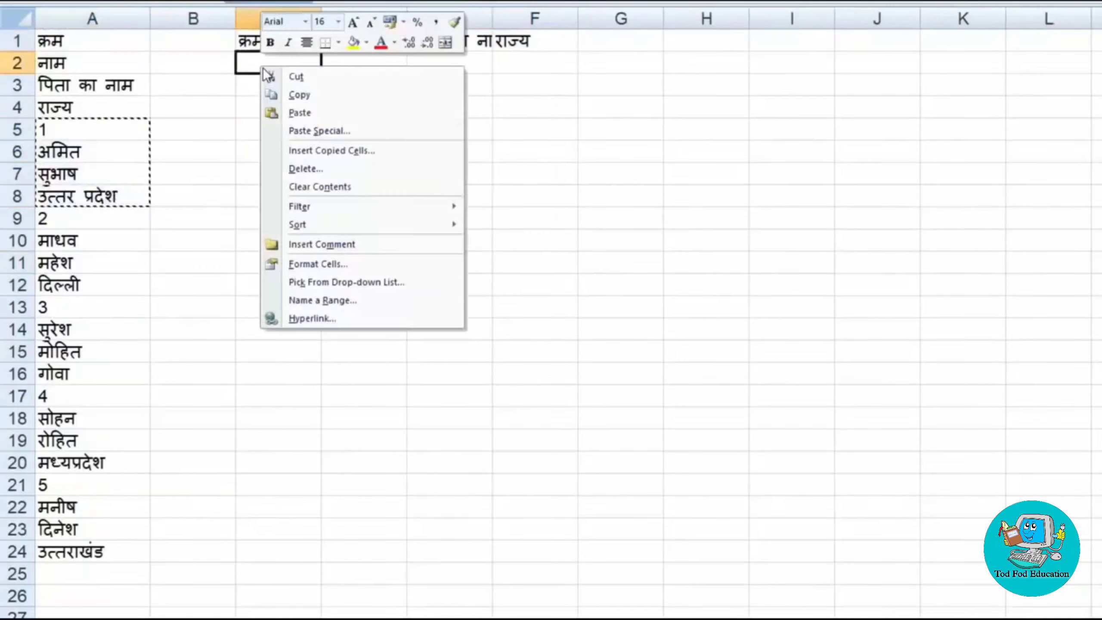
click(357, 136)
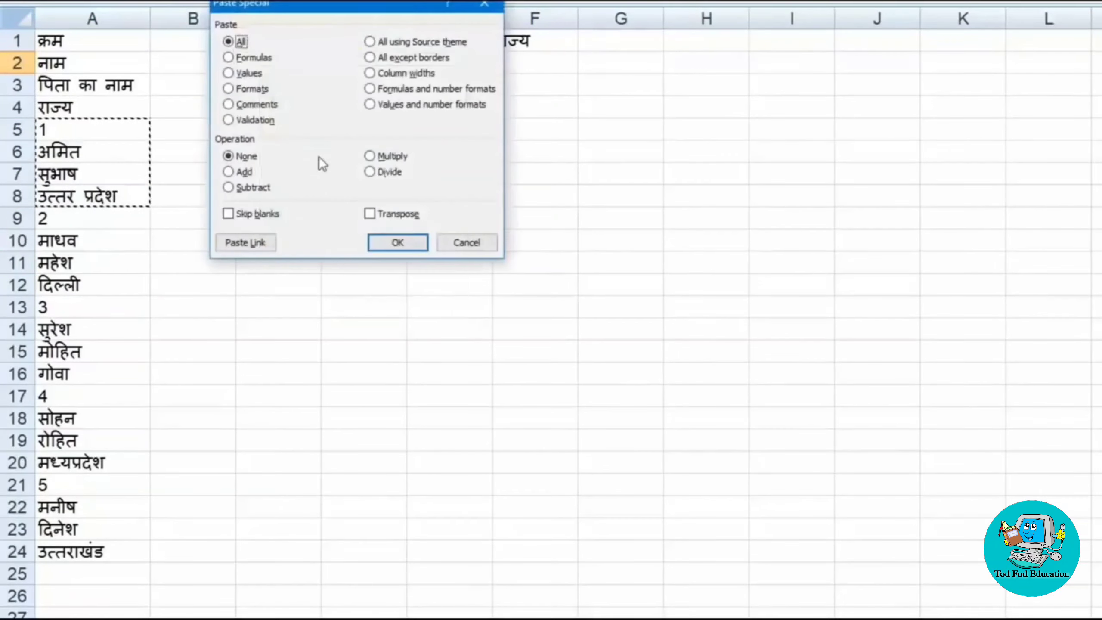
click(370, 213)
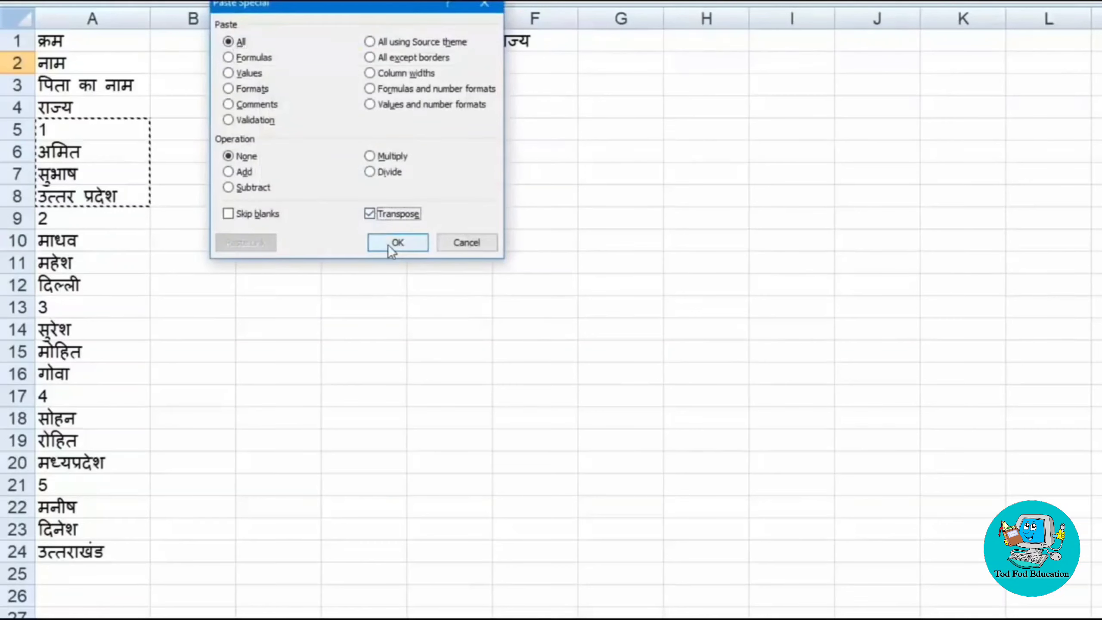
click(388, 245)
click(514, 221)
Widen columns F and E, and clear the transposed data from C1:F3
drag(575, 16, 607, 18)
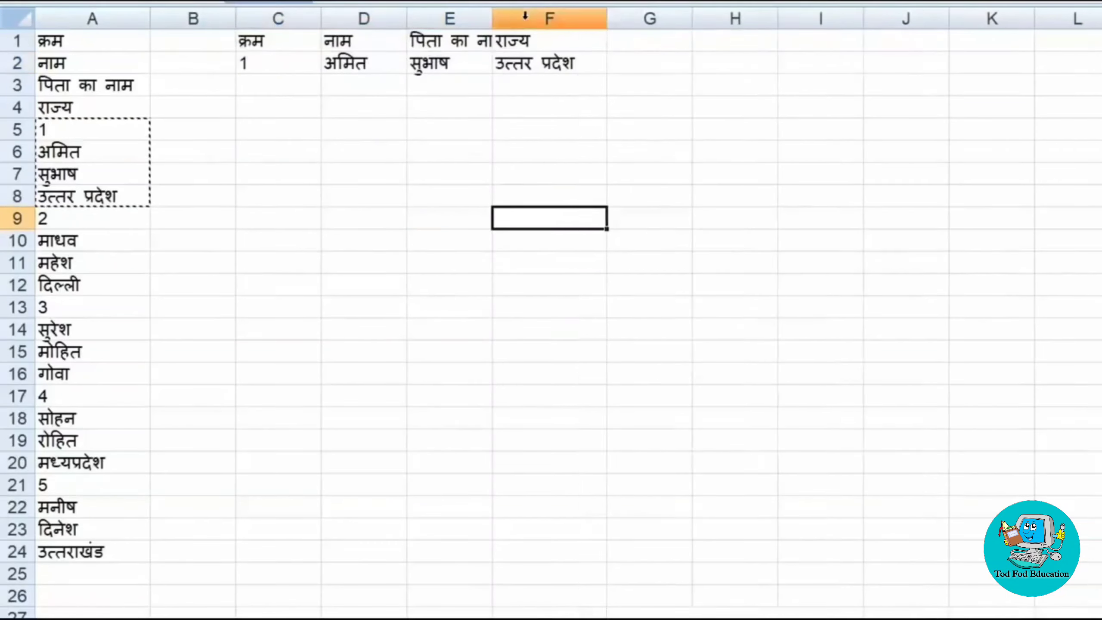
drag(493, 17, 526, 17)
drag(257, 35, 583, 79)
key(Delete)
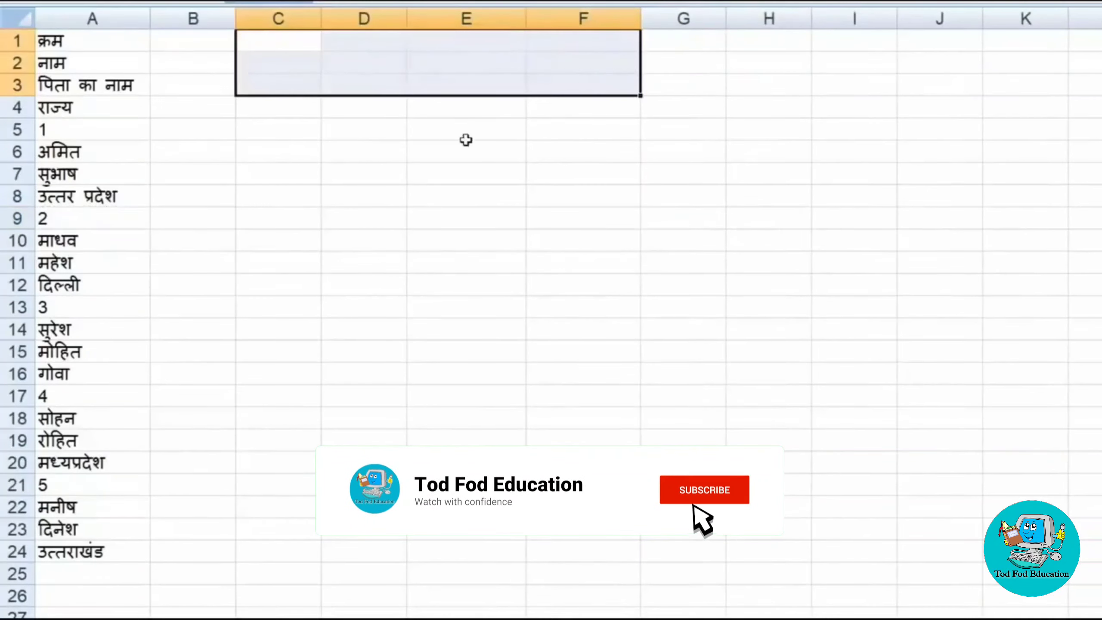
click(468, 138)
Link the first two headings with the formulas =A1 in C1 and =A2 in D1
click(287, 45)
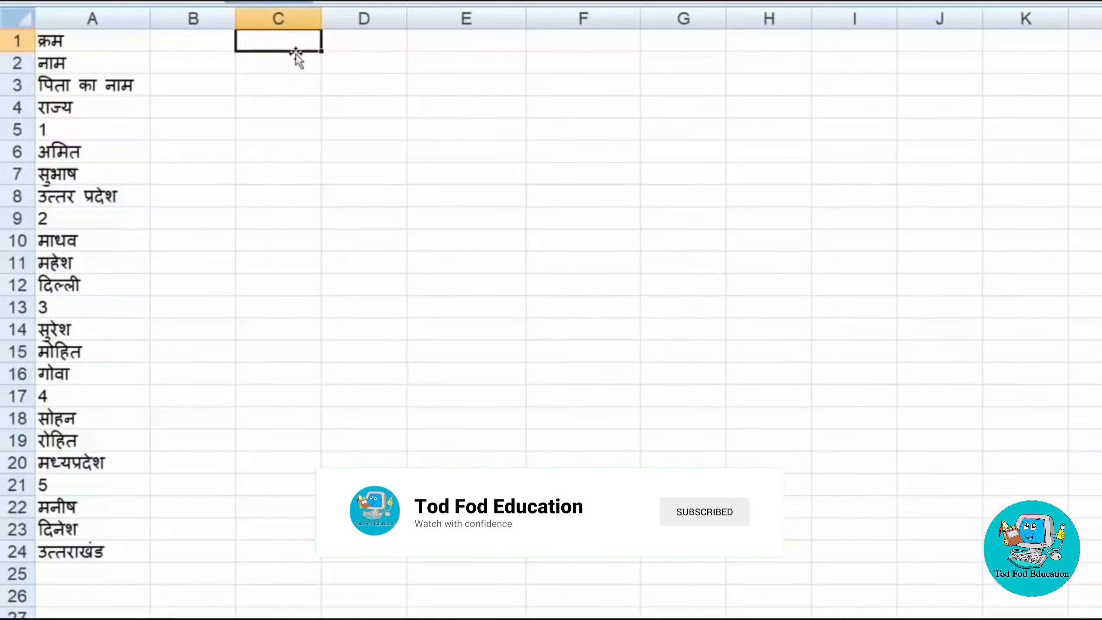
text(=)
click(109, 45)
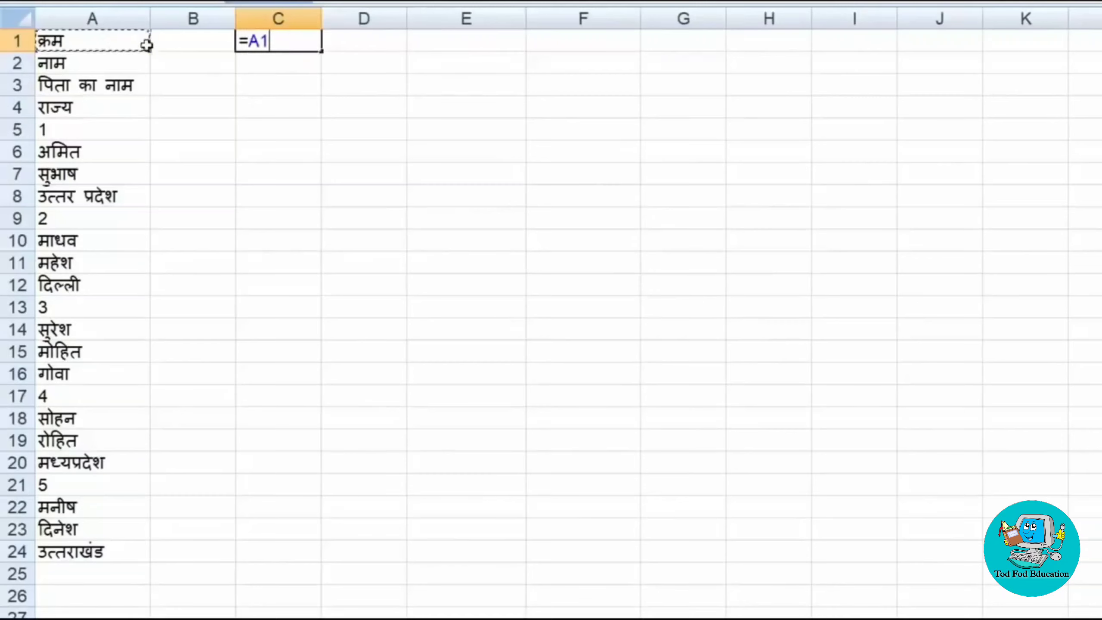
key(Return)
click(388, 39)
text(=)
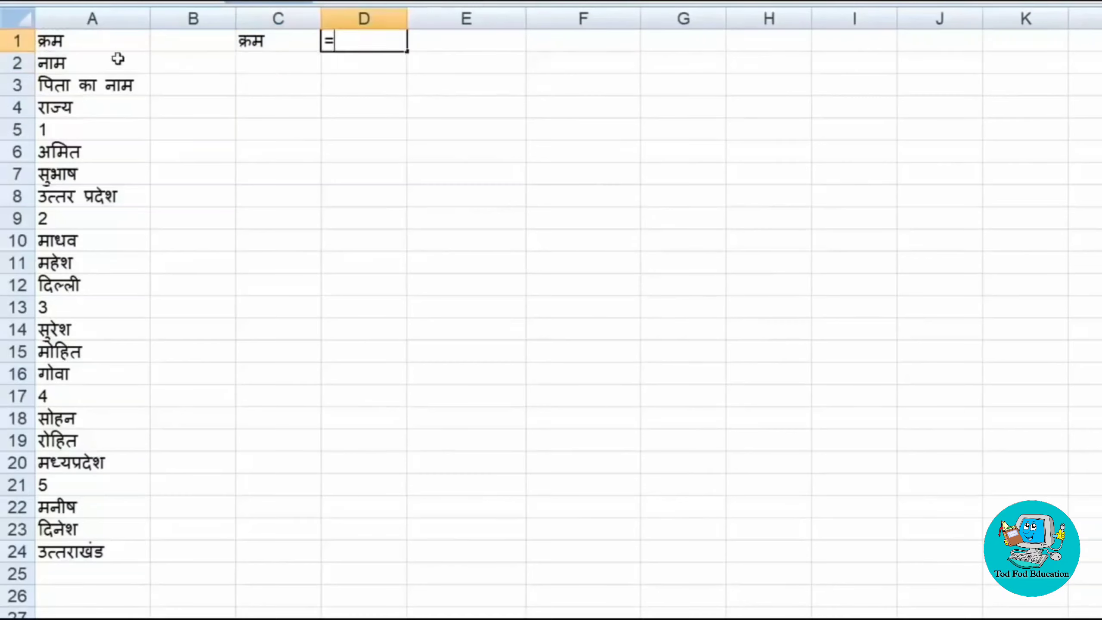
click(117, 60)
key(Return)
Link the remaining two headings with the formulas =A3 in E1 and =A4 in F1
click(472, 45)
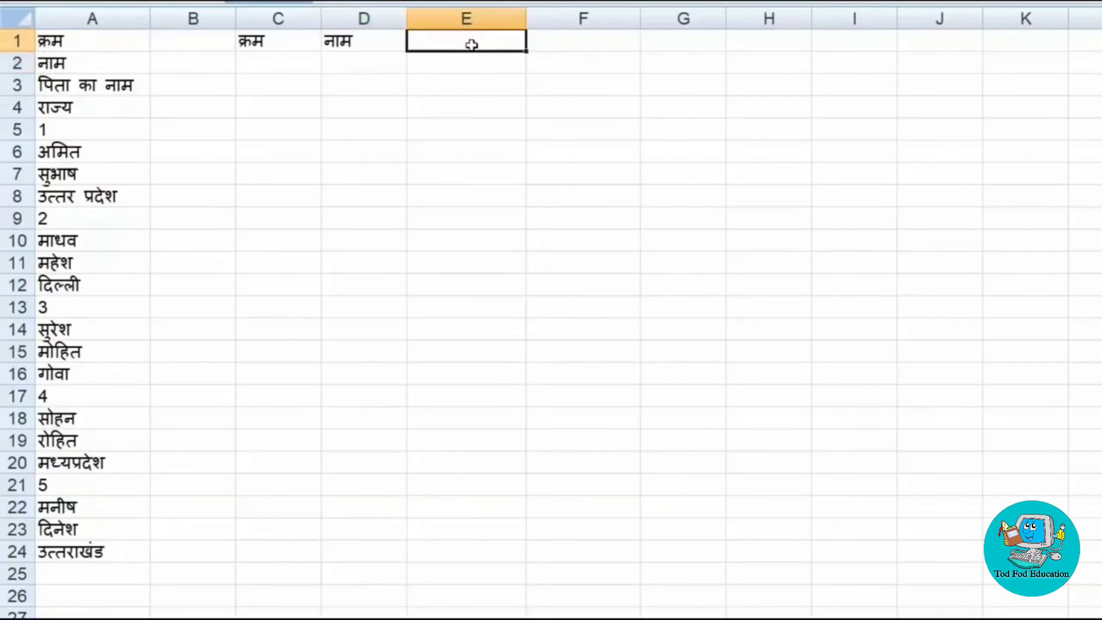
text(=)
click(130, 87)
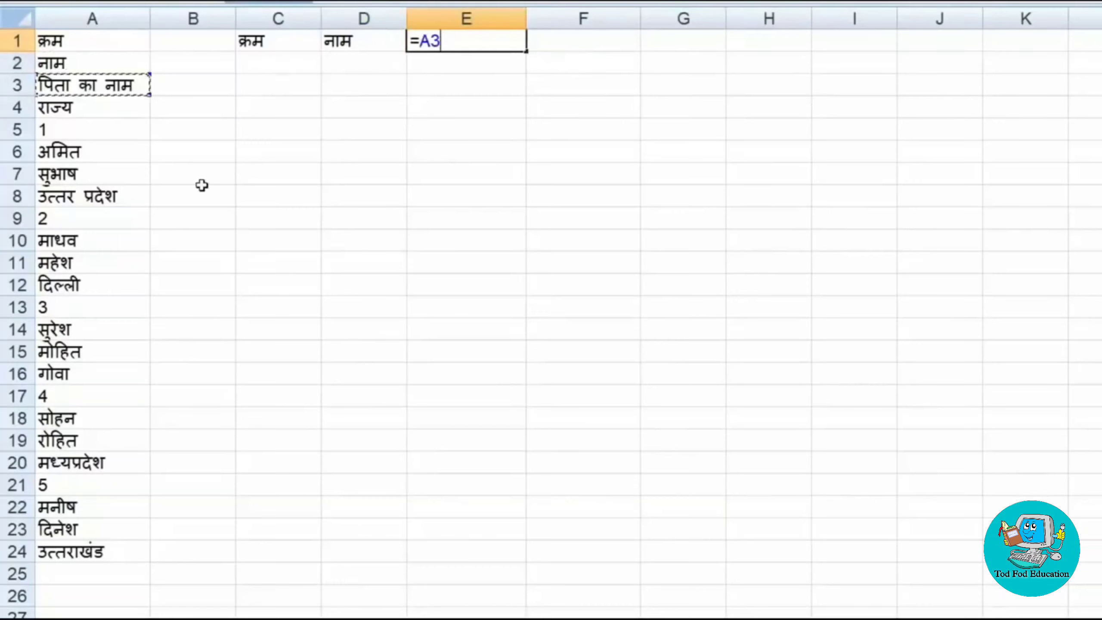
key(Return)
click(570, 45)
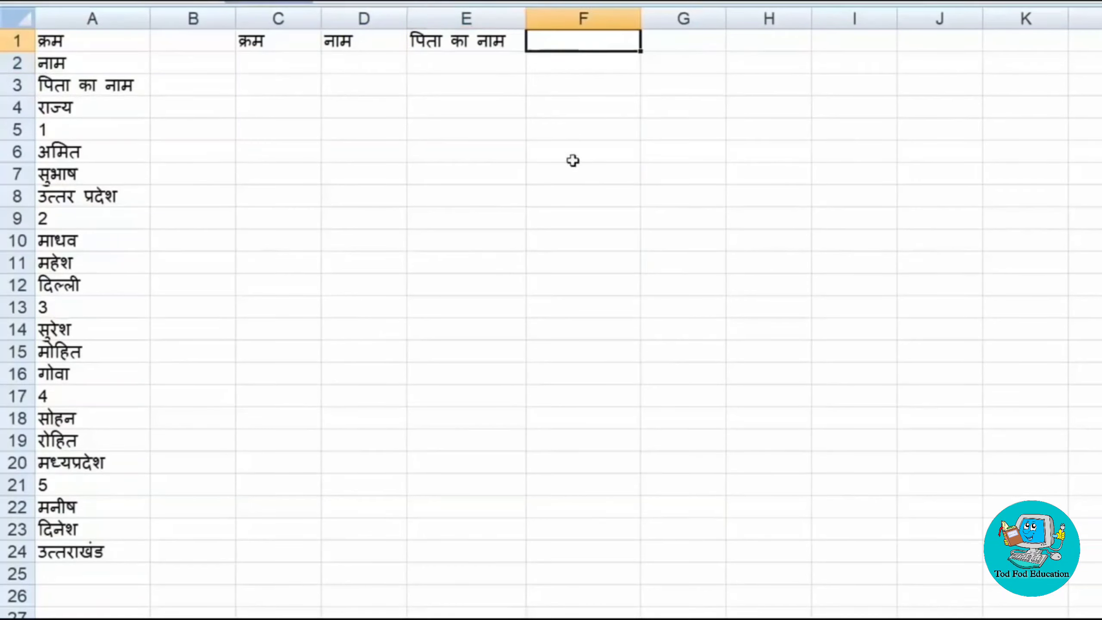
text(=)
click(104, 102)
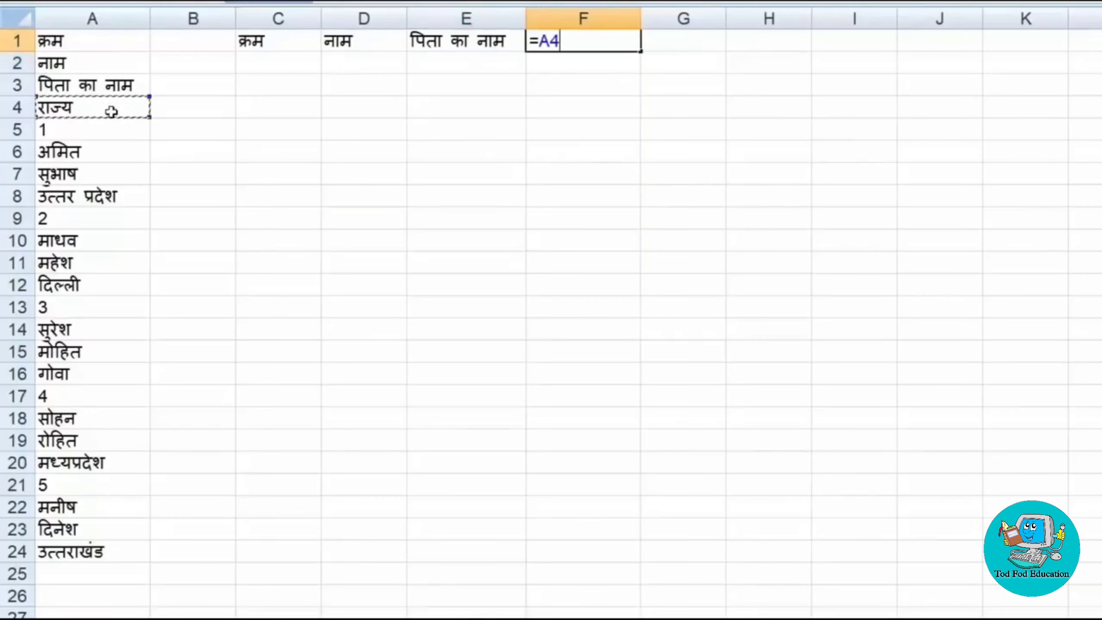
key(Return)
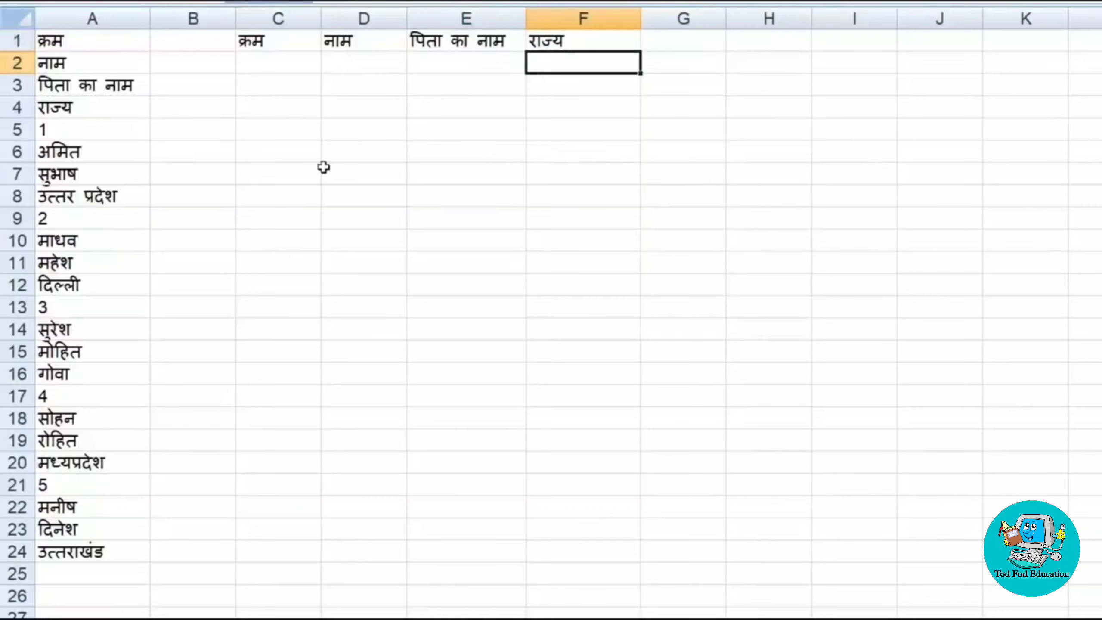
Check the linked headings in C1:F1 and clear the contents of C1:F2
click(295, 44)
click(369, 41)
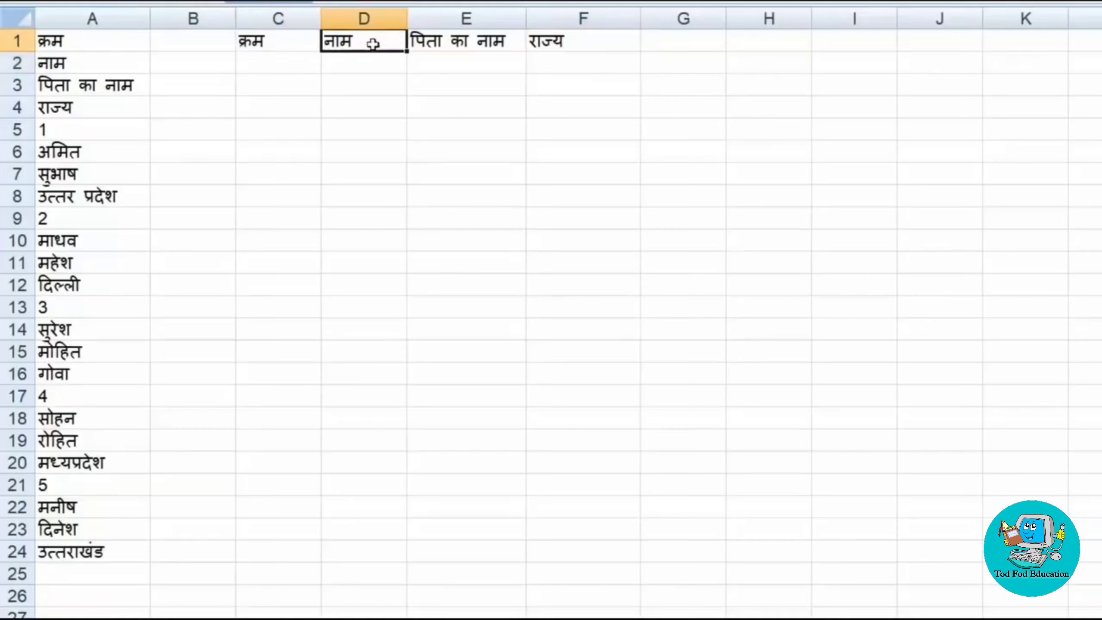
click(512, 43)
click(540, 44)
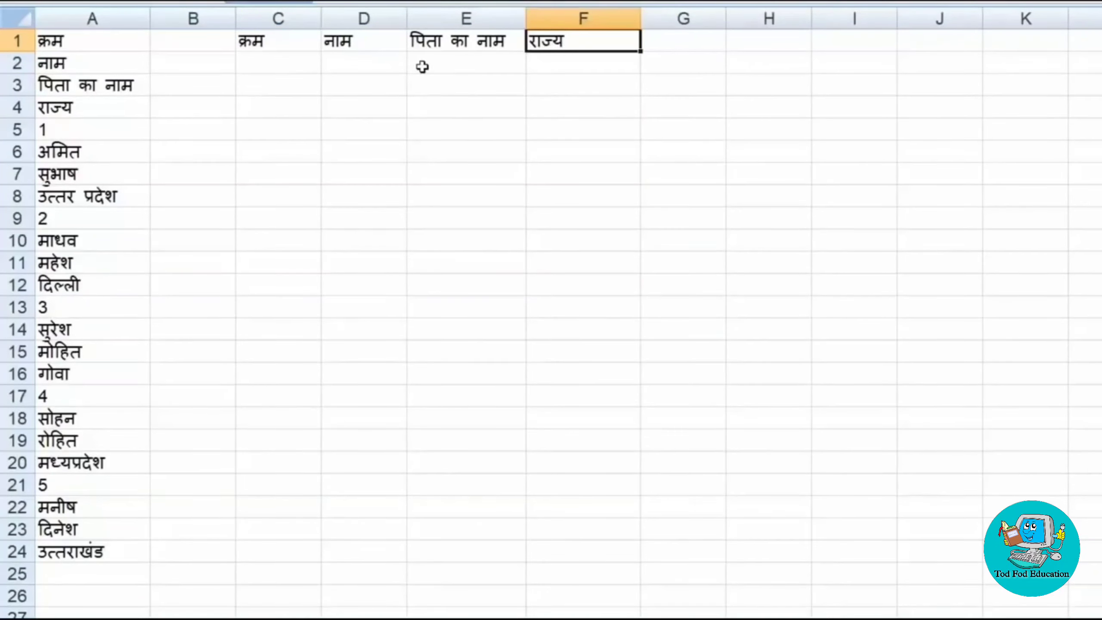
drag(256, 45, 616, 59)
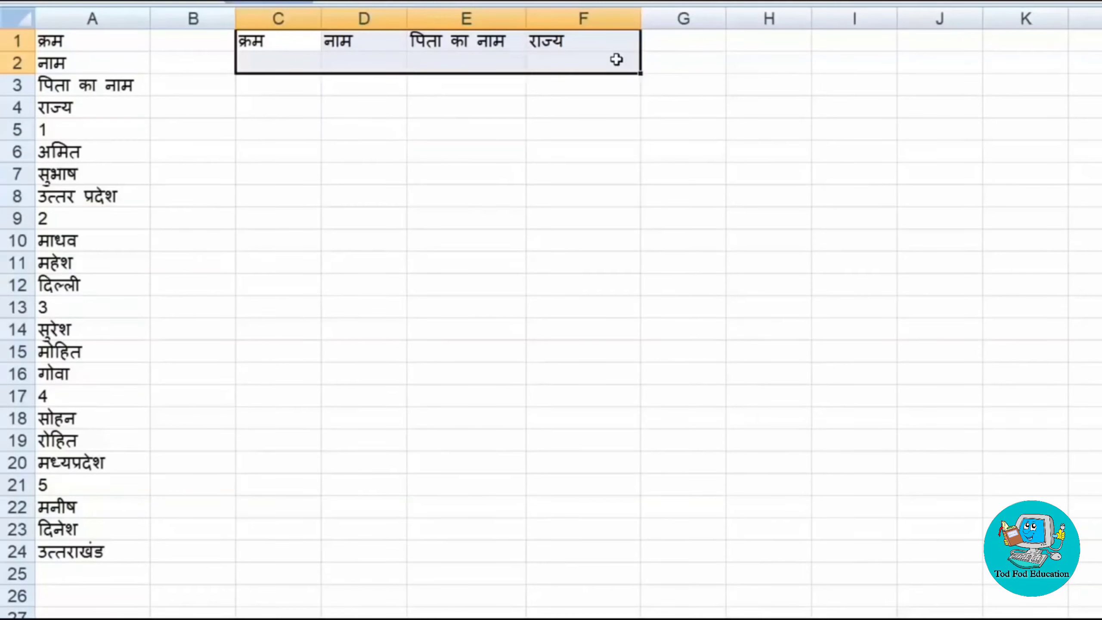
key(Delete)
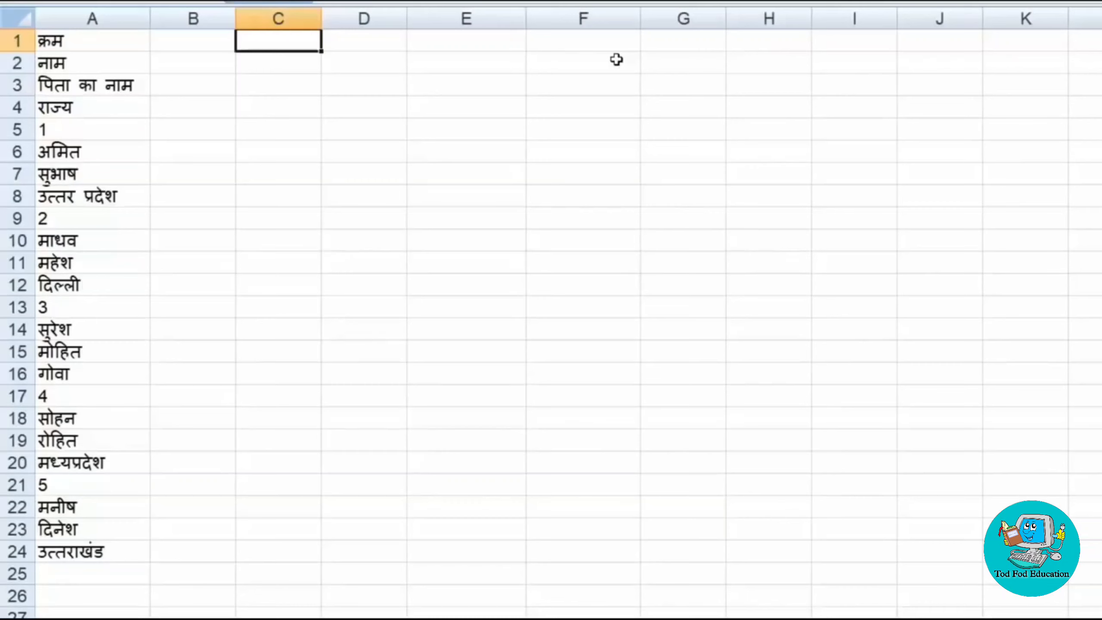
Enter the cell addresses A1, A2, A3 and A4 as plain text across C1:F1
text(A1)
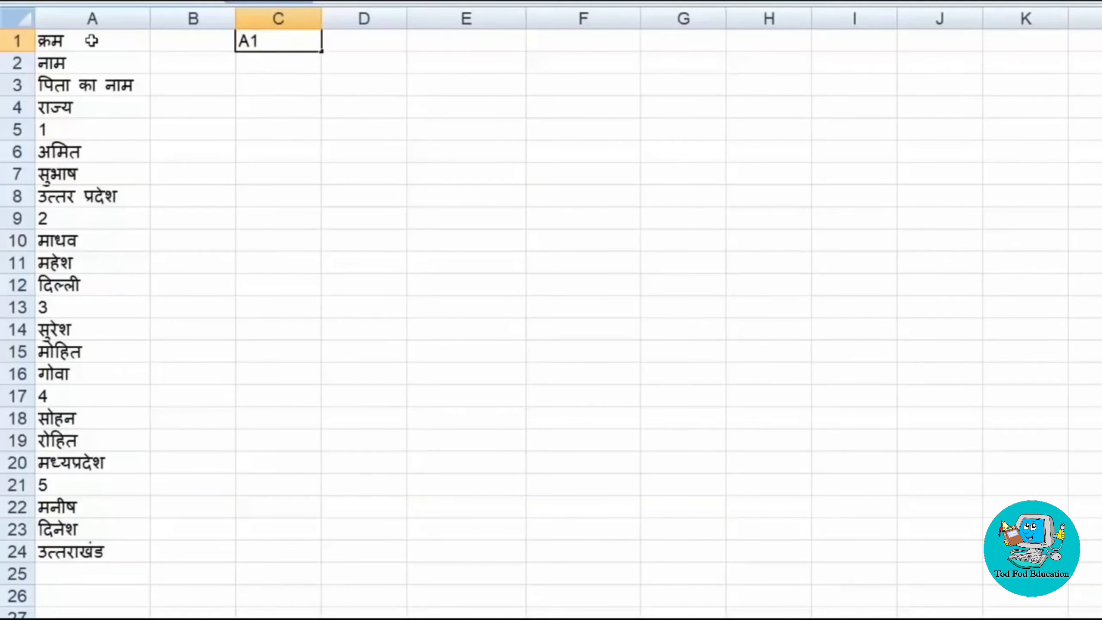
key(Tab)
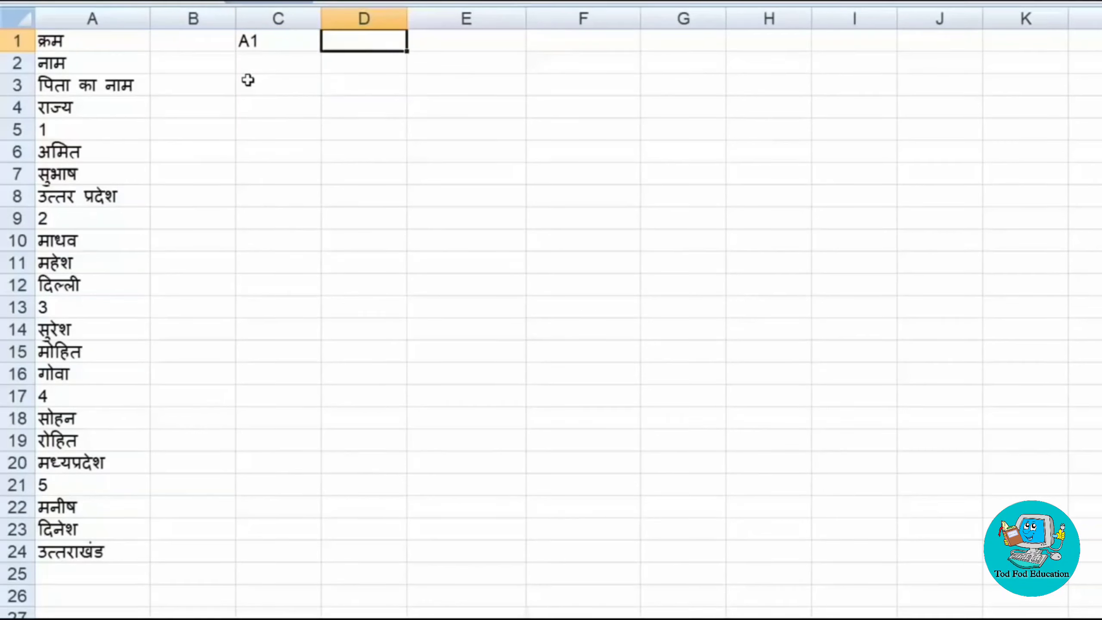
text(A2)
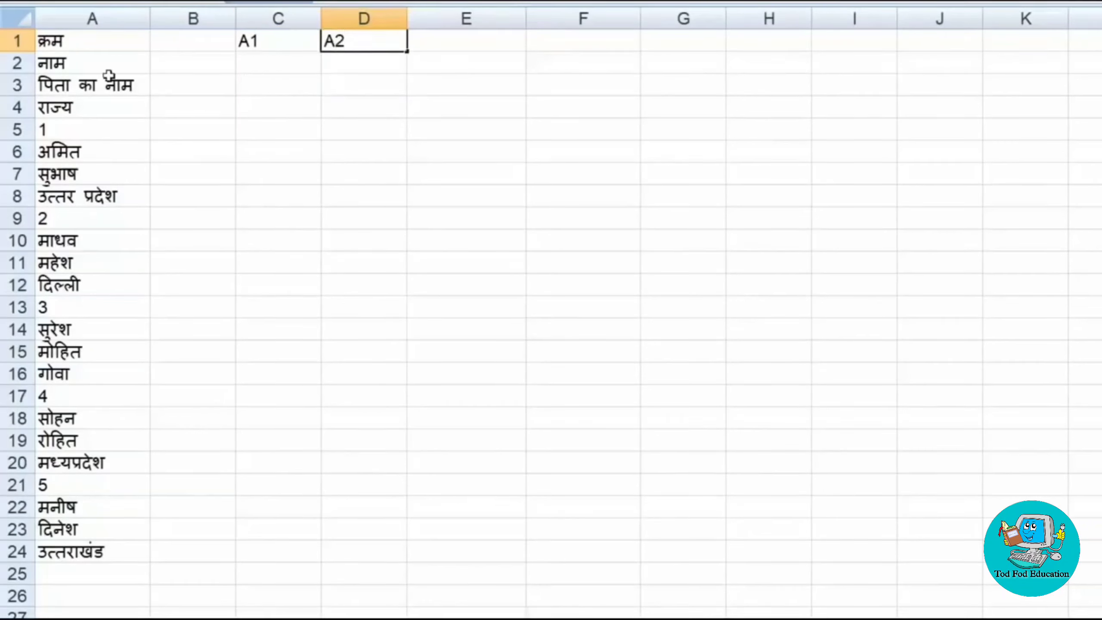
key(Tab)
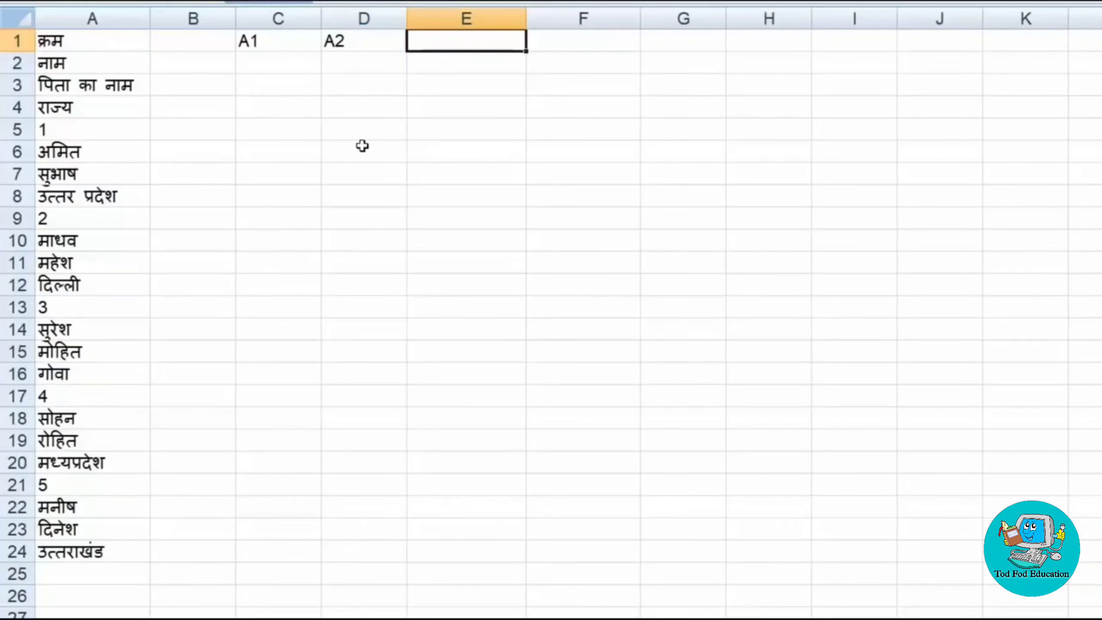
text(A3)
key(Tab)
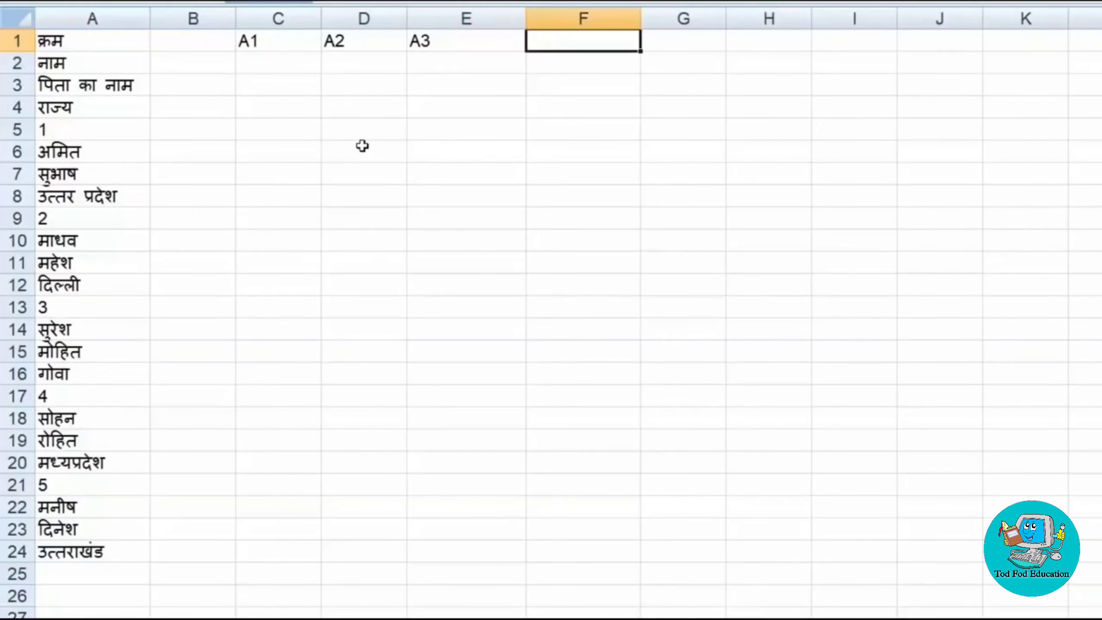
text(A4)
key(Return)
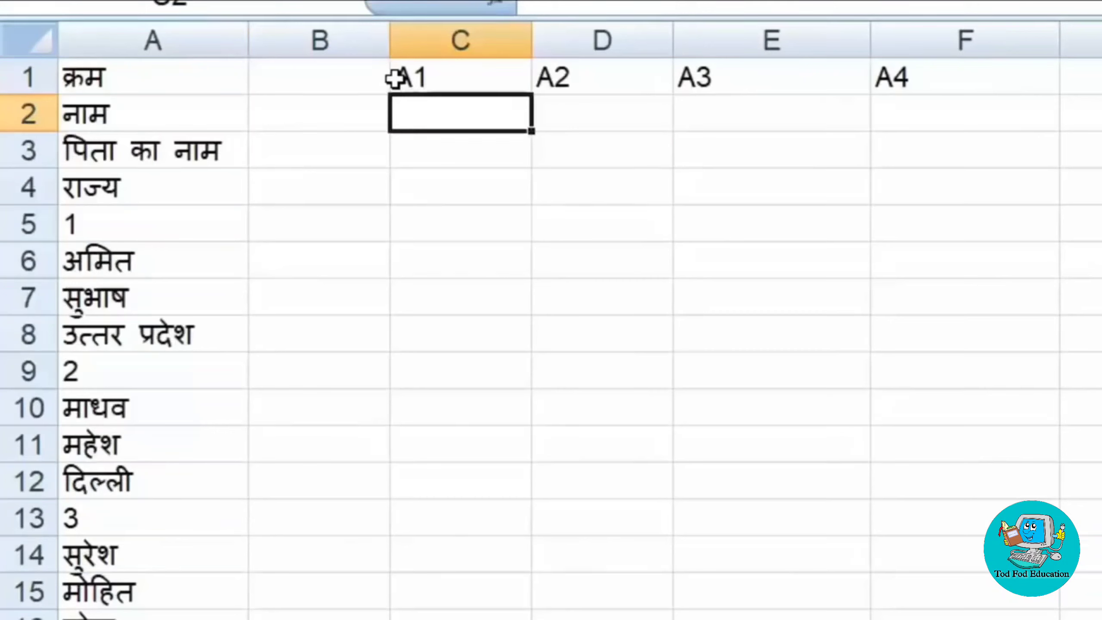
Add the prefix Ab to the text in C1 and D1 so they read AbA1 and AbA2
click(240, 41)
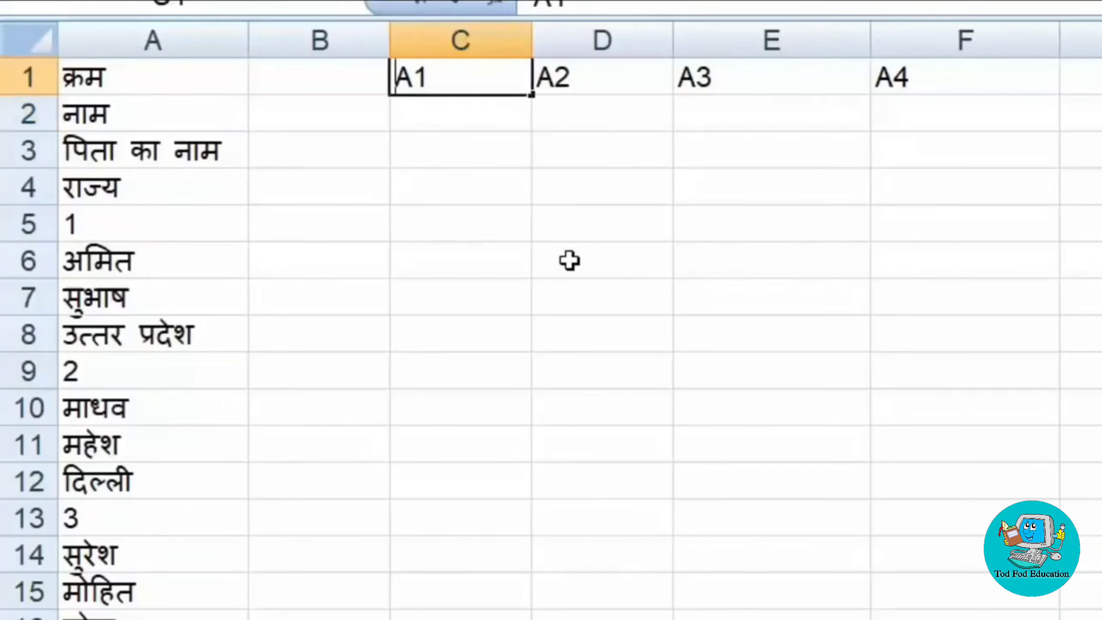
text(Ab)
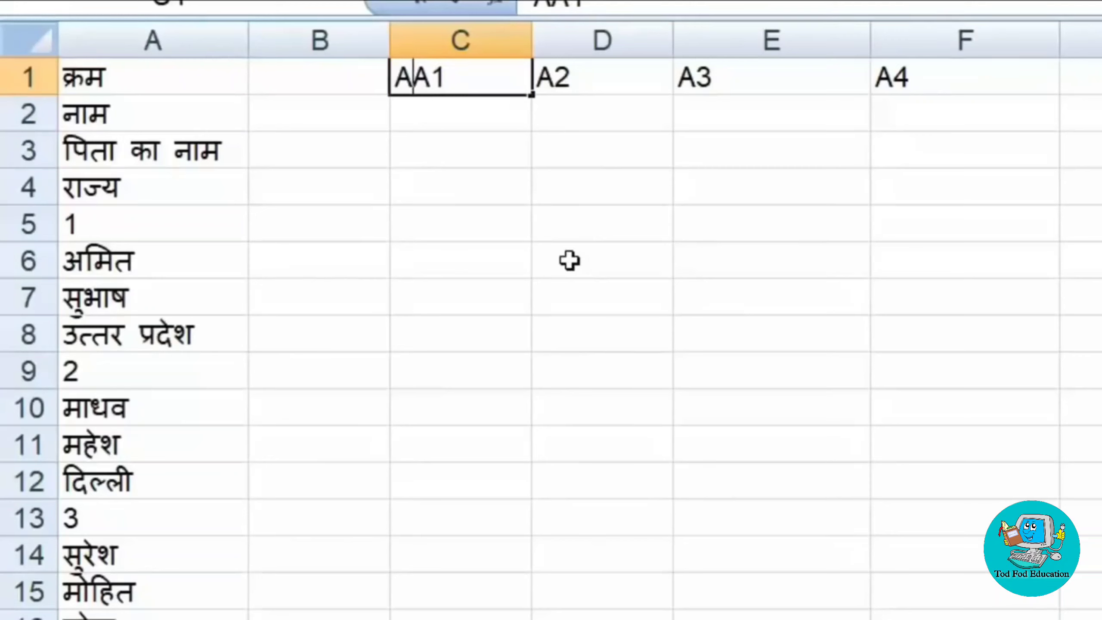
key(Tab)
double_click(543, 75)
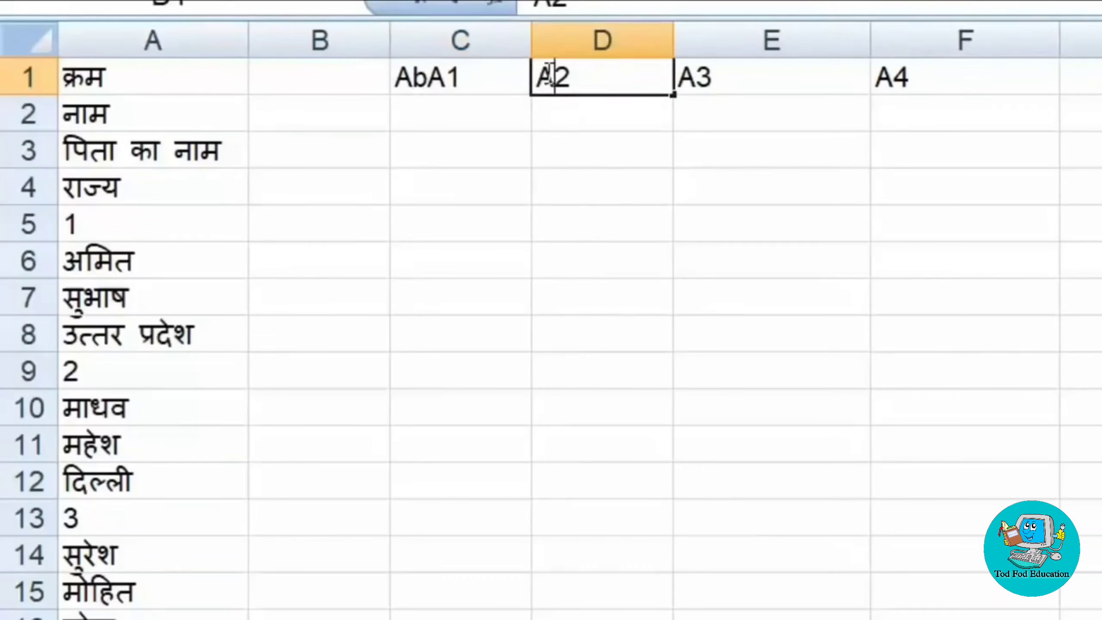
text(A)
text(b)
key(Tab)
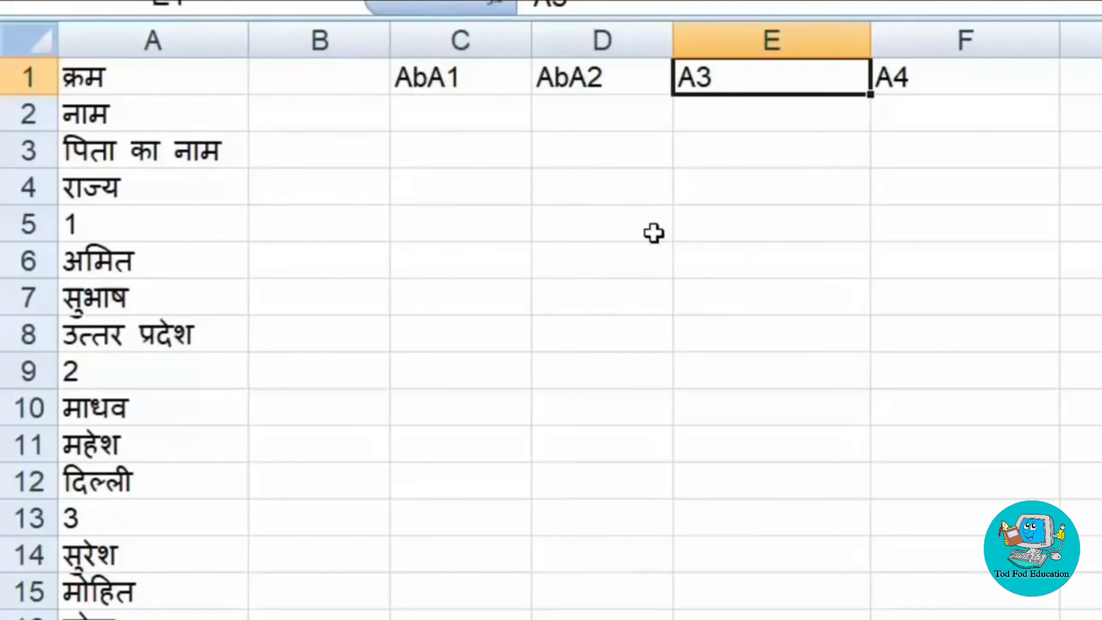
Add the prefix Ab to the text in E1 and F1 so they read AbA3 and AbA4
double_click(676, 75)
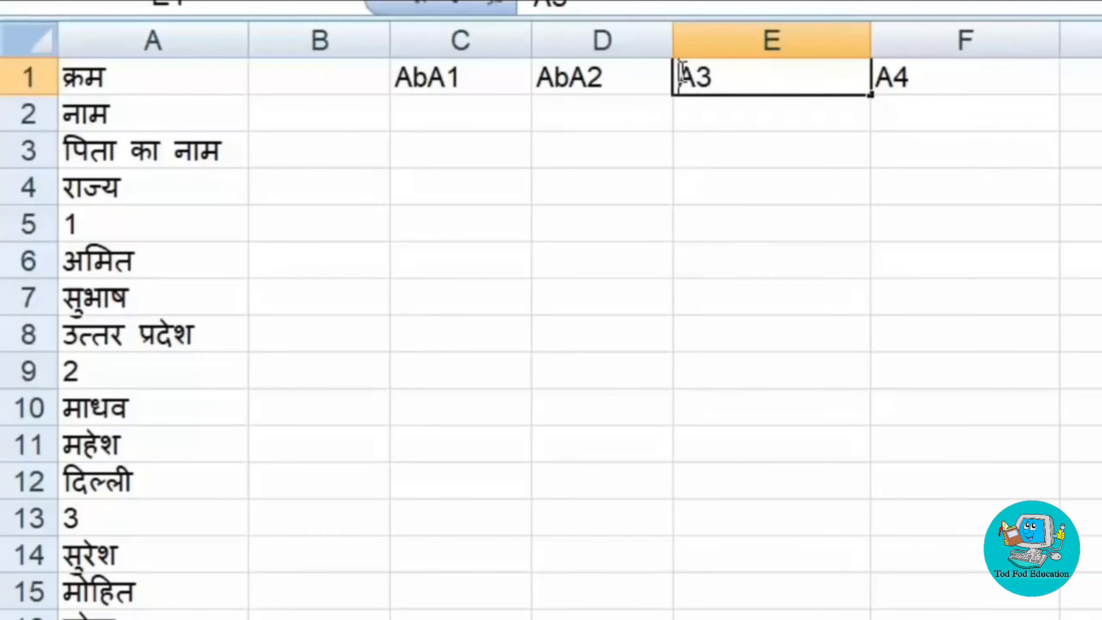
text(Ab)
key(Tab)
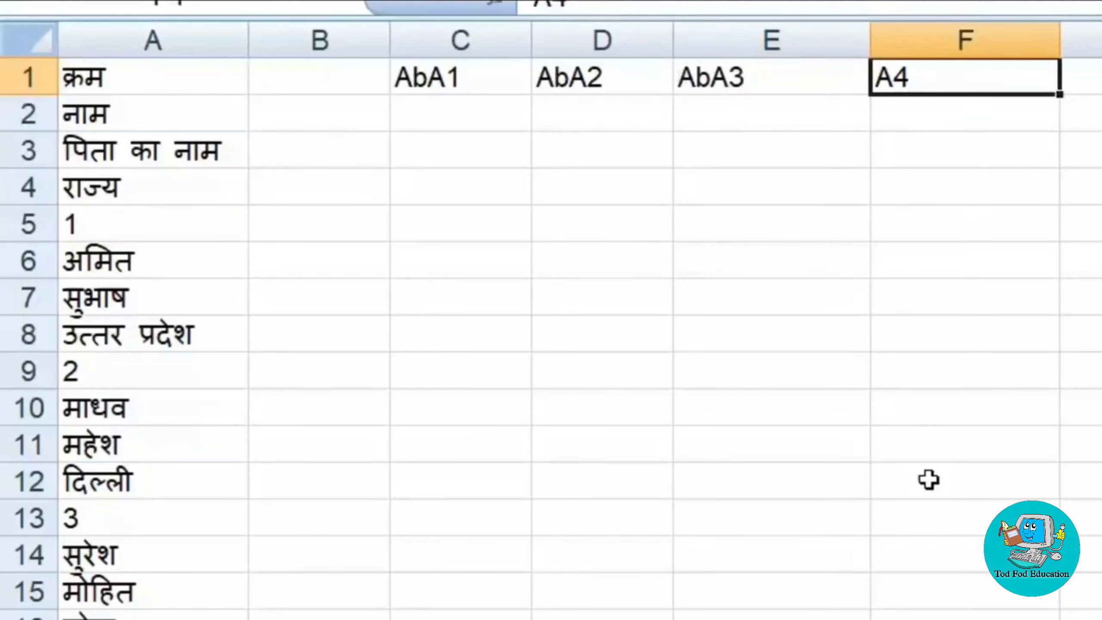
double_click(875, 76)
text(A)
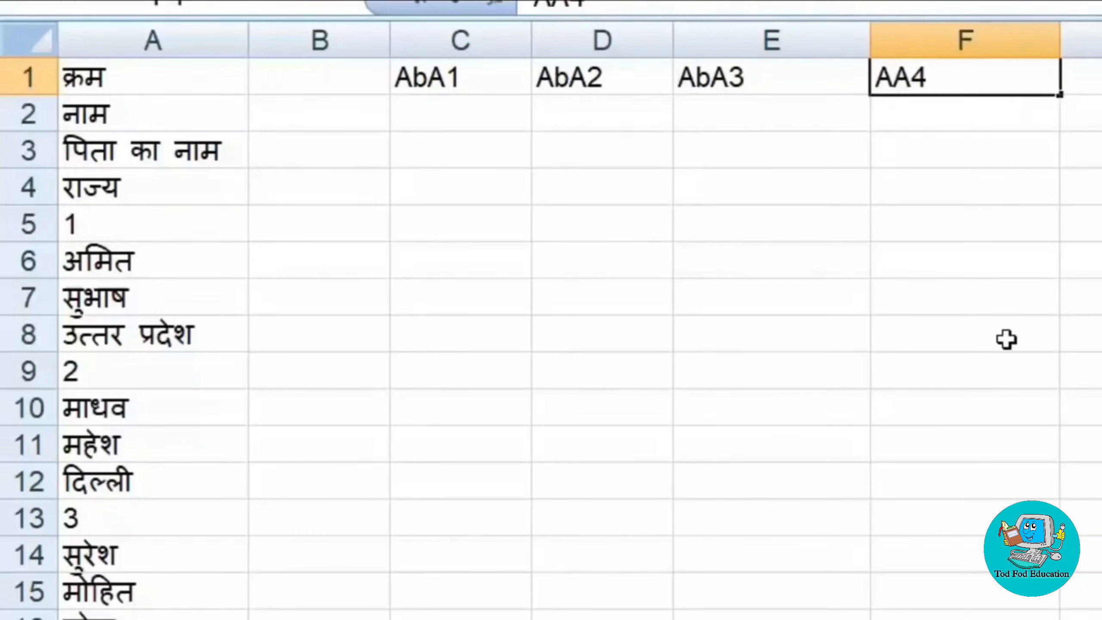
text(b)
key(Return)
Copy C1:F1 down into row 2, and change C2 to AbA5 and D2 to AbA6
drag(472, 76, 966, 81)
drag(1059, 99, 1062, 133)
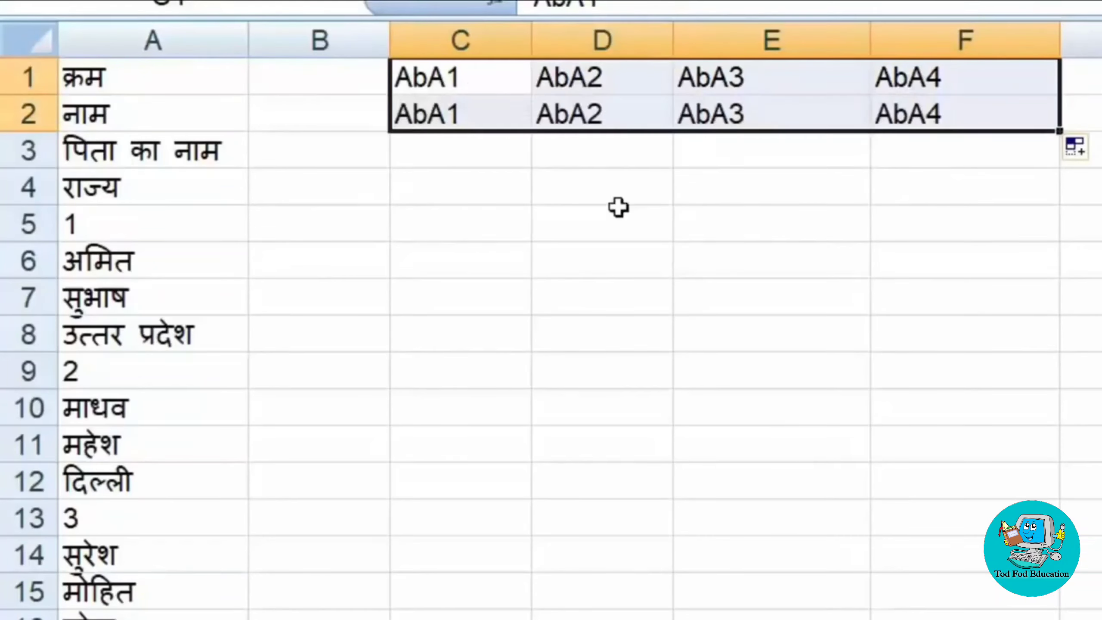
double_click(456, 115)
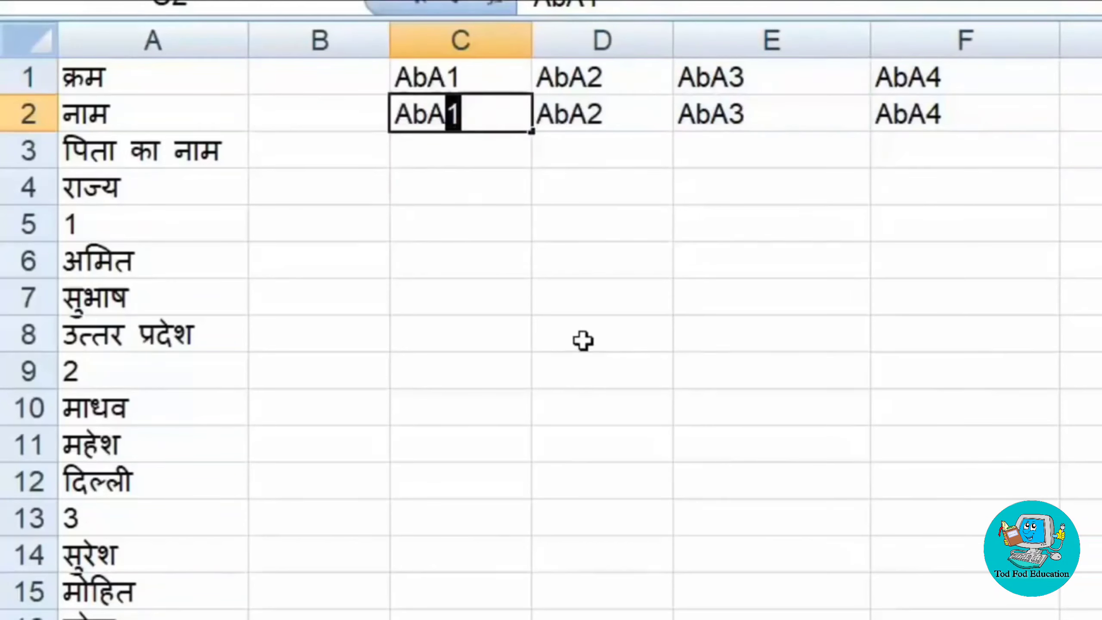
text(5)
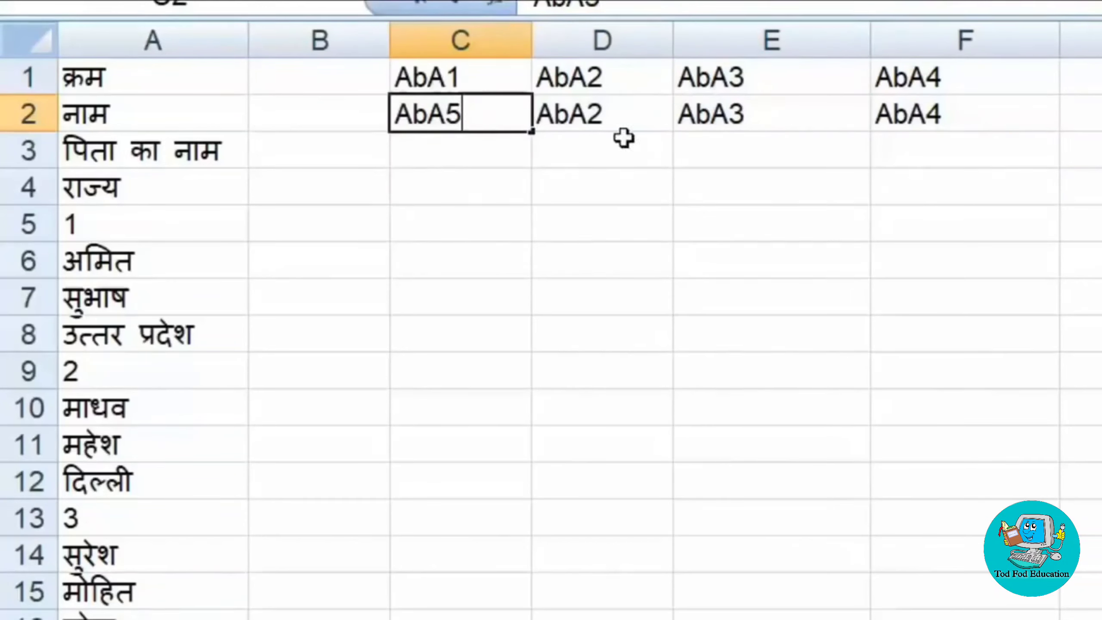
double_click(642, 112)
drag(642, 112, 596, 114)
text(6)
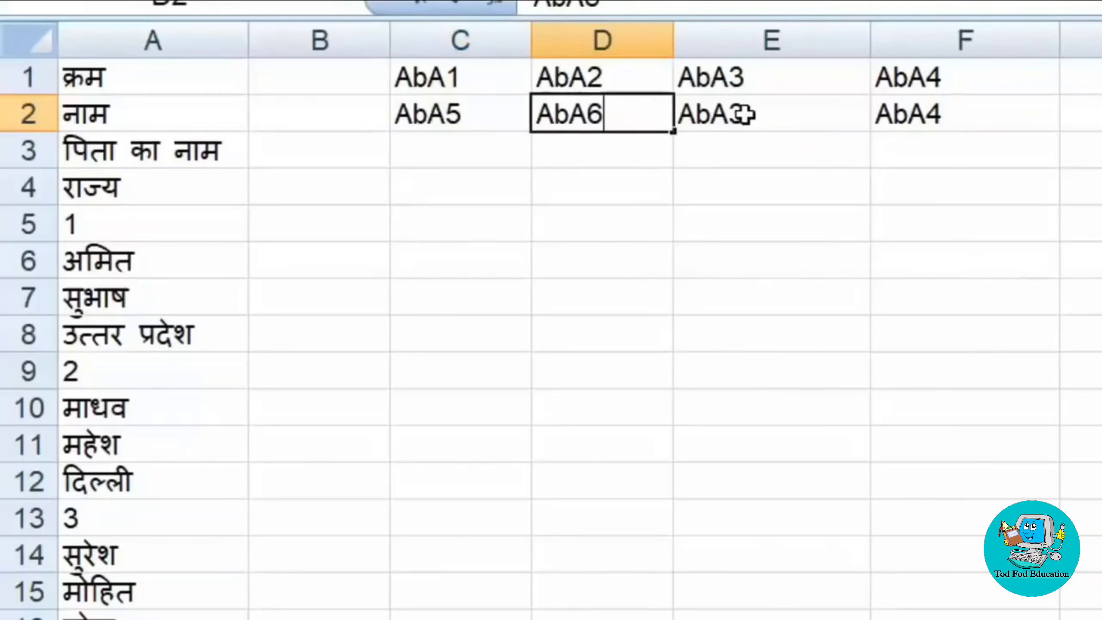
Change the text in E2 to AbA7 and in F2 to AbA8
double_click(753, 112)
drag(754, 112, 734, 113)
text(7)
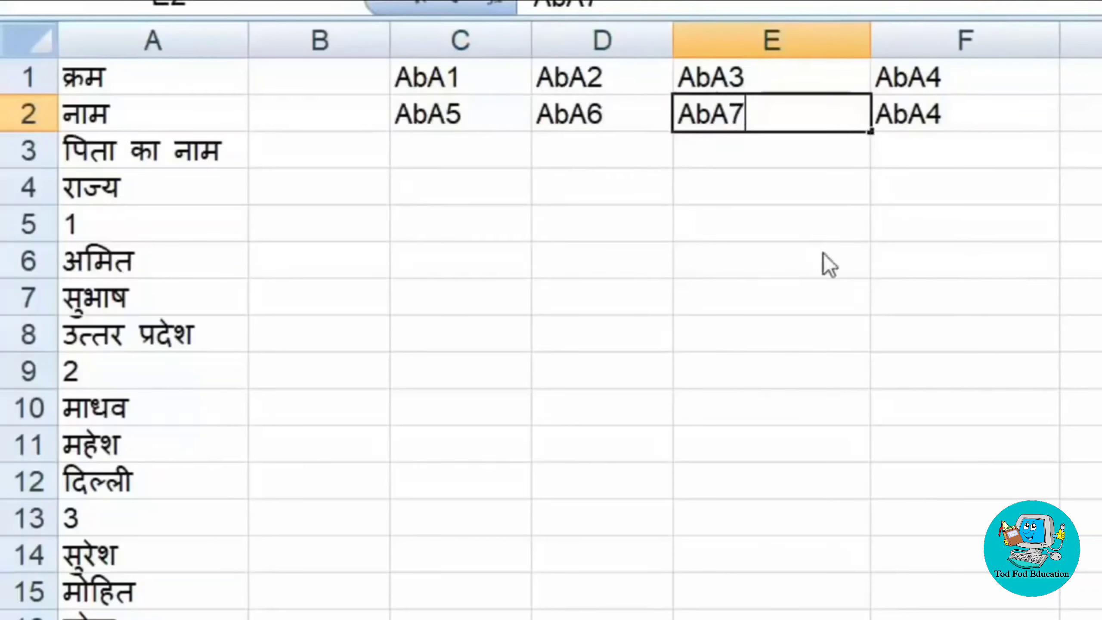
double_click(952, 113)
drag(953, 114, 933, 115)
text(8)
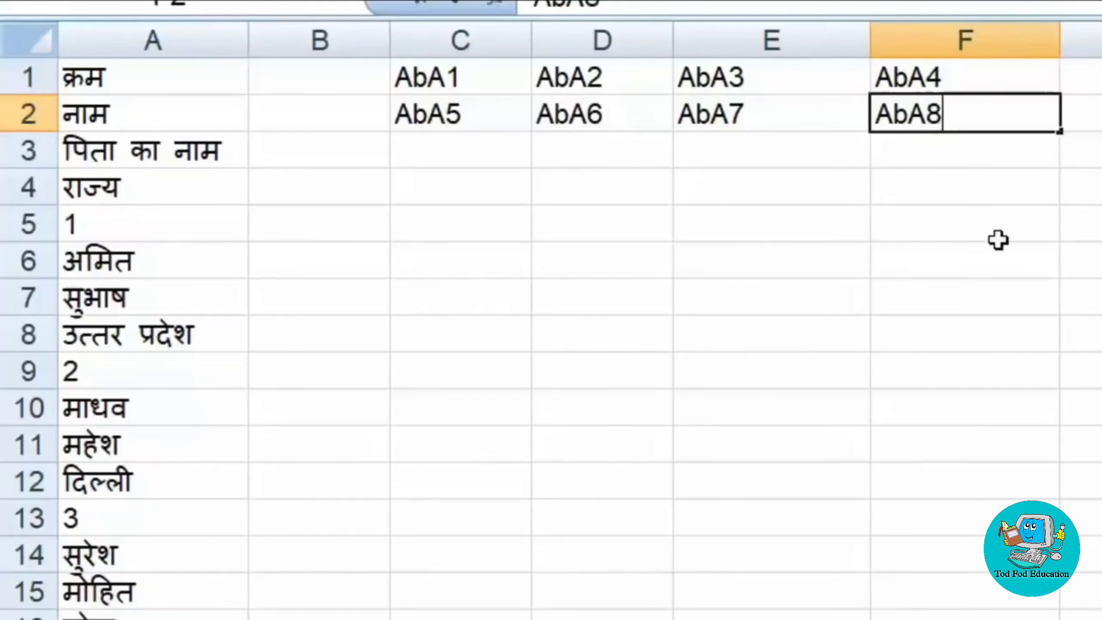
key(Return)
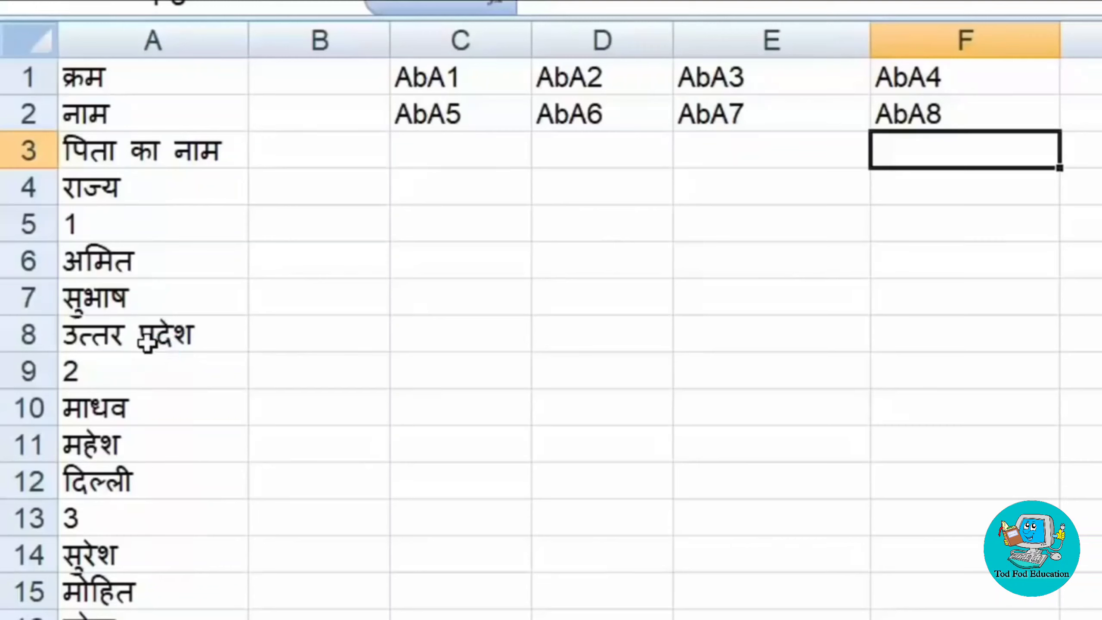
Extend the text series in C1:F2 down through row 7, ending at AbA28 in F7
click(469, 92)
drag(469, 95, 903, 111)
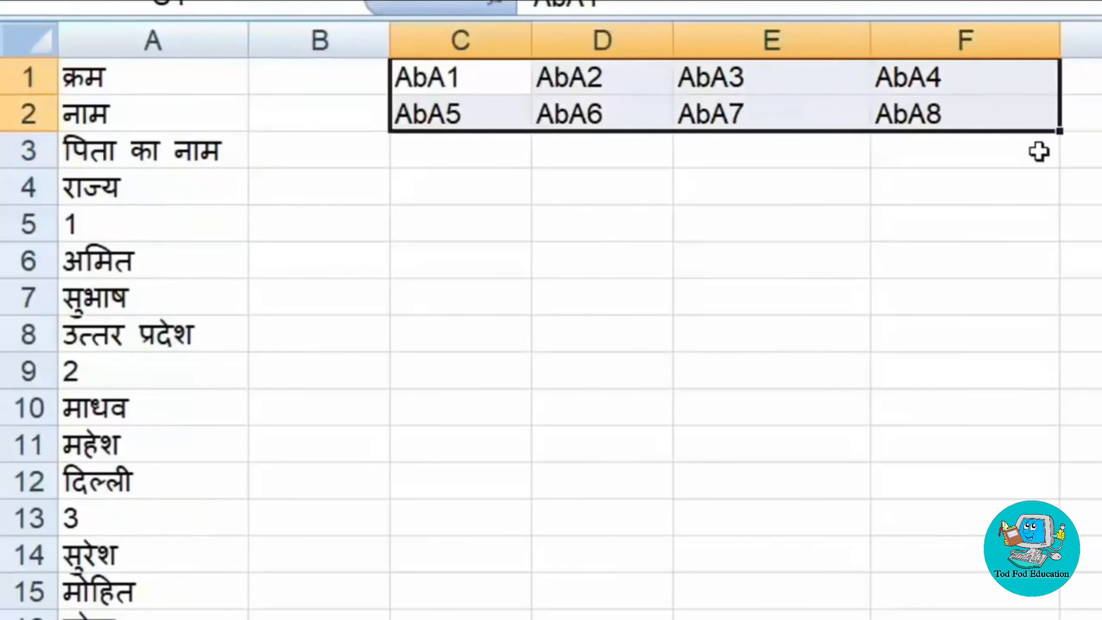
drag(1062, 132, 1055, 319)
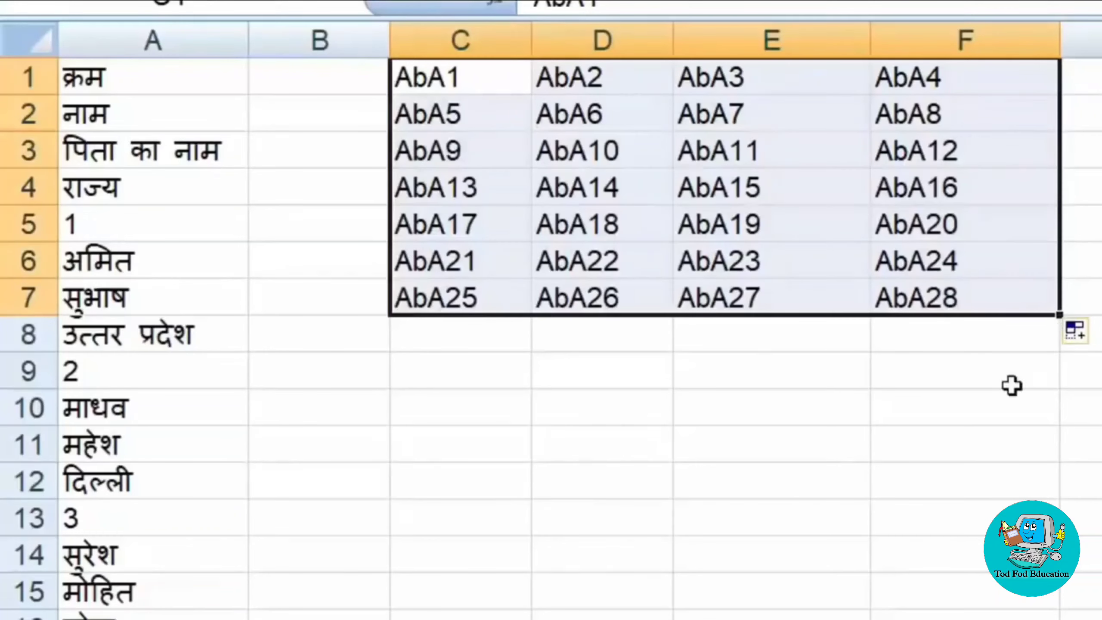
click(901, 432)
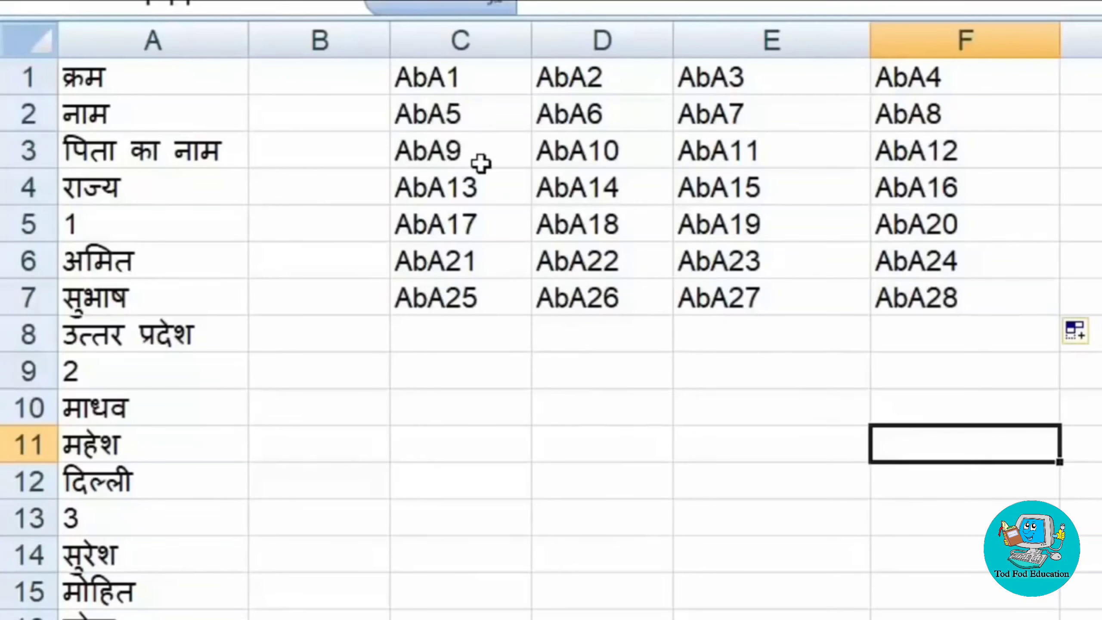
Replace every Ab with = in C1:F7 to turn the text into cell references
drag(428, 73, 989, 292)
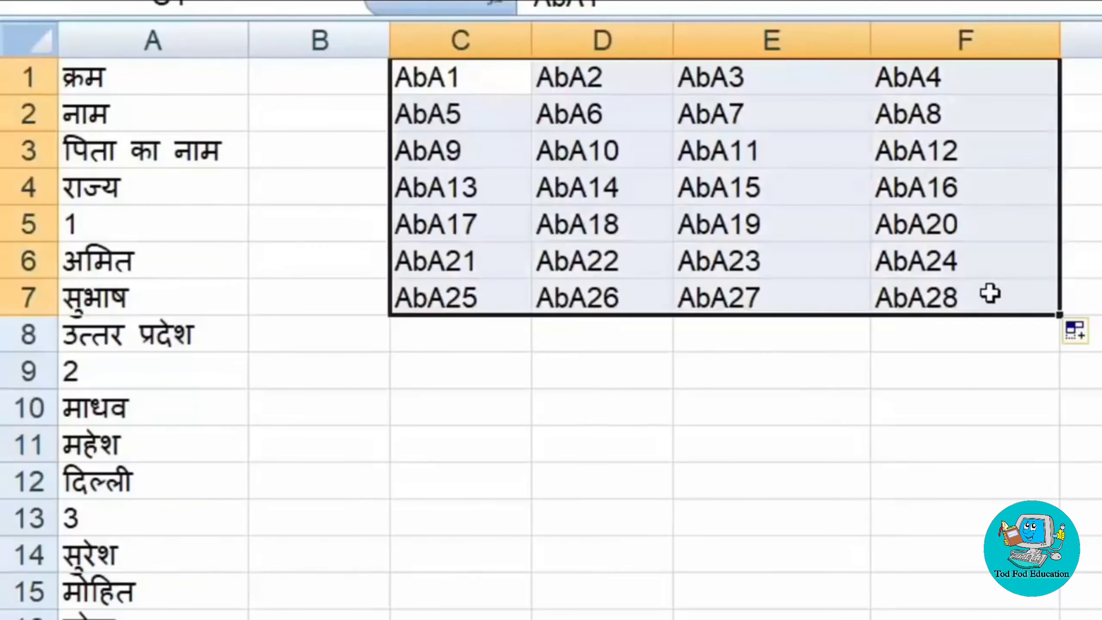
key(ctrl+h)
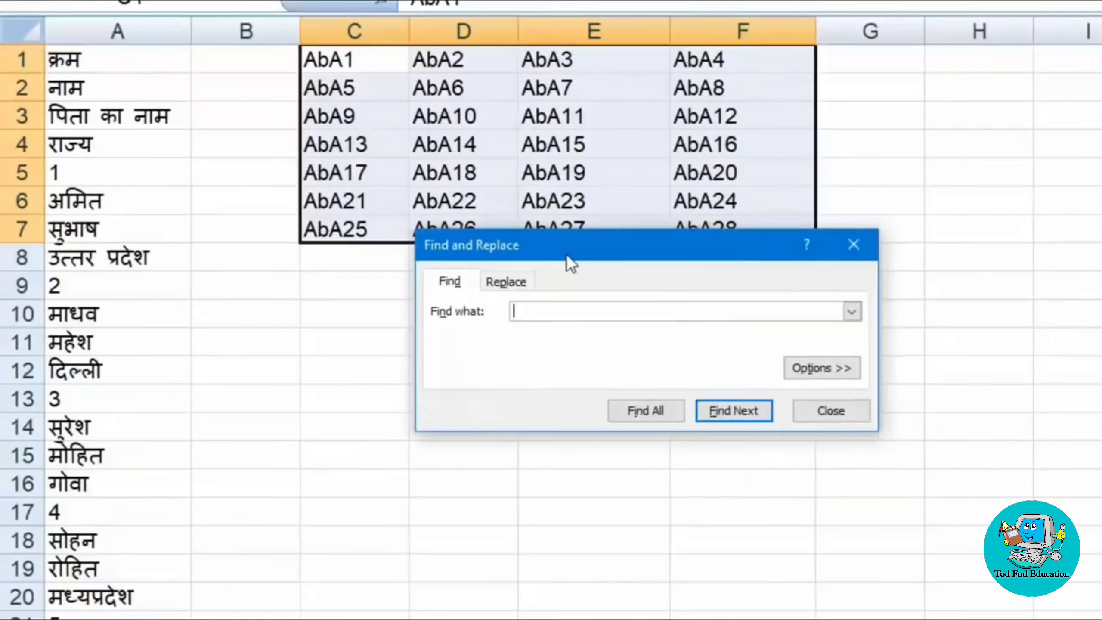
drag(737, 328, 622, 362)
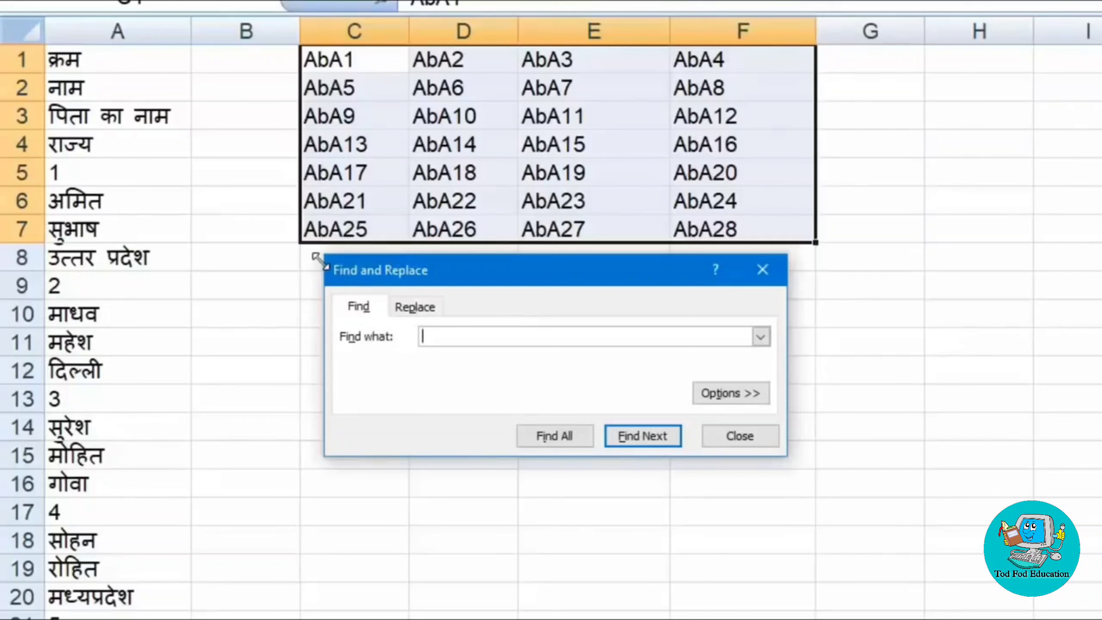
click(436, 311)
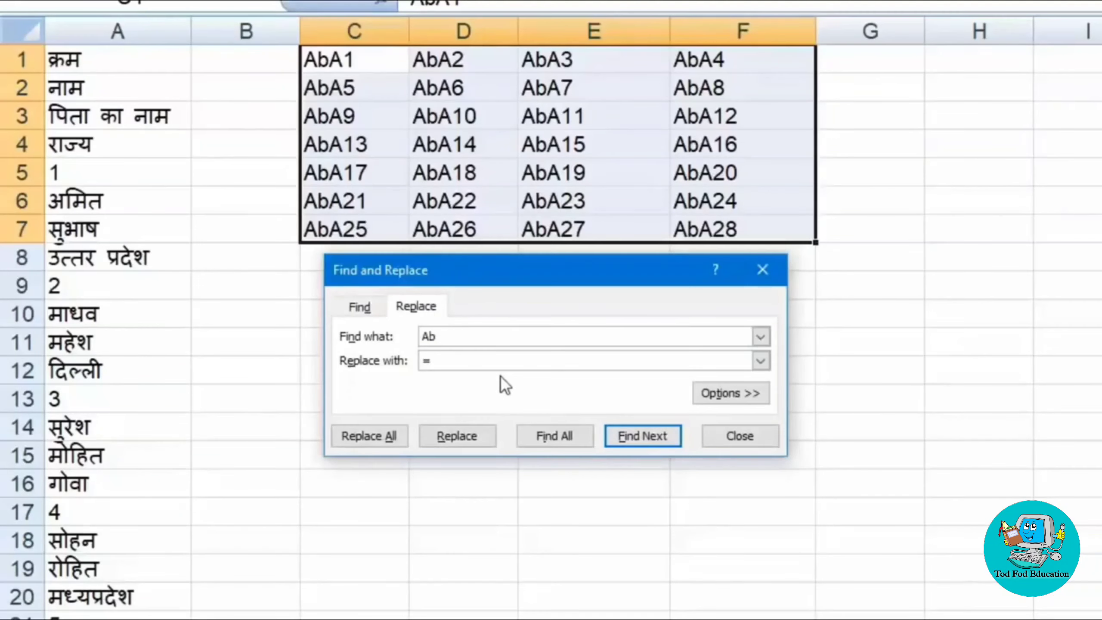
click(394, 446)
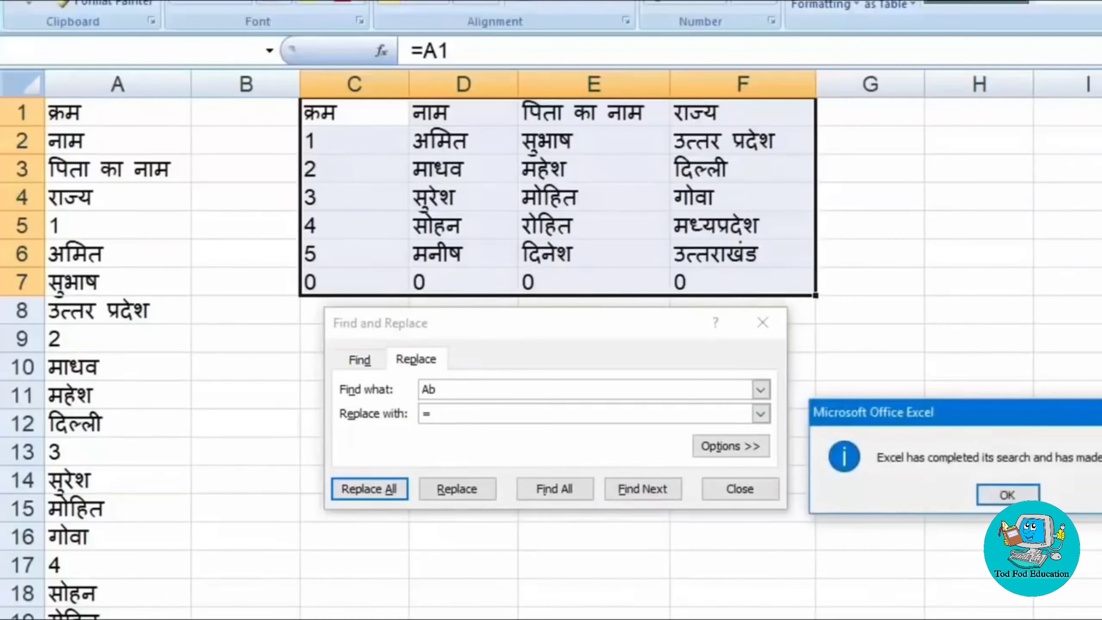
click(1008, 495)
click(740, 489)
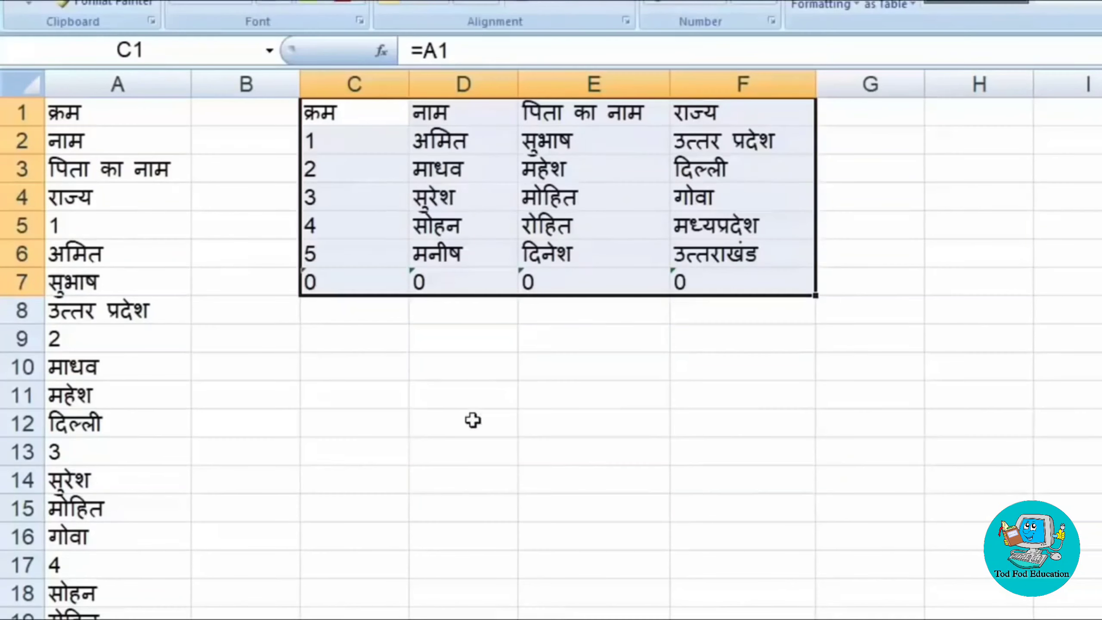
Clear the surplus row of zeros in C7:F7 below the rearranged table
click(650, 419)
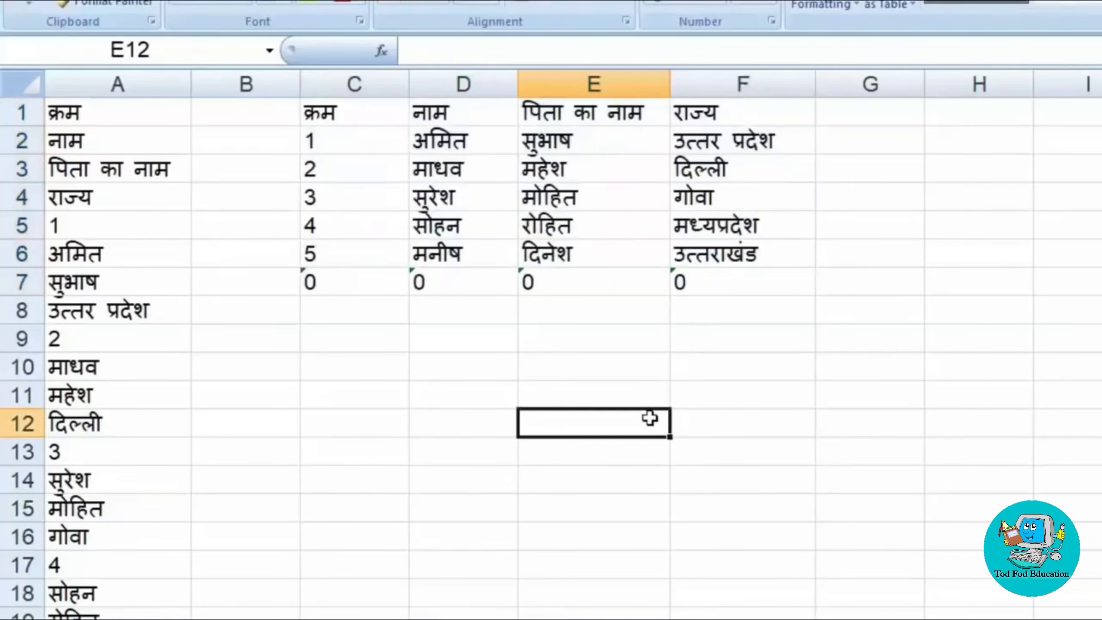
click(392, 250)
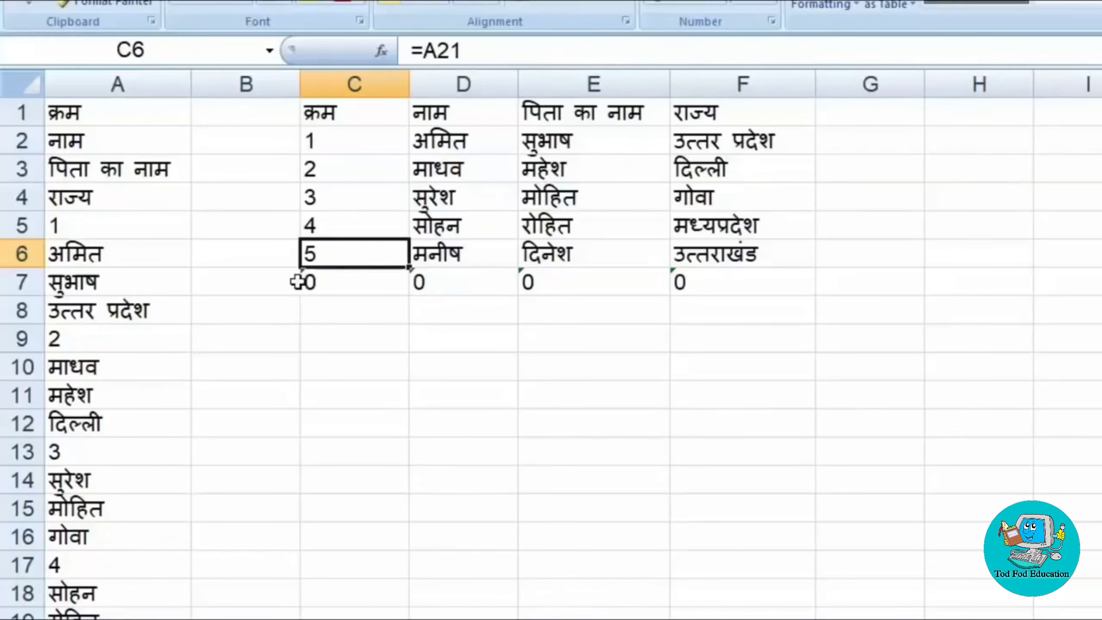
drag(304, 281, 808, 279)
key(Delete)
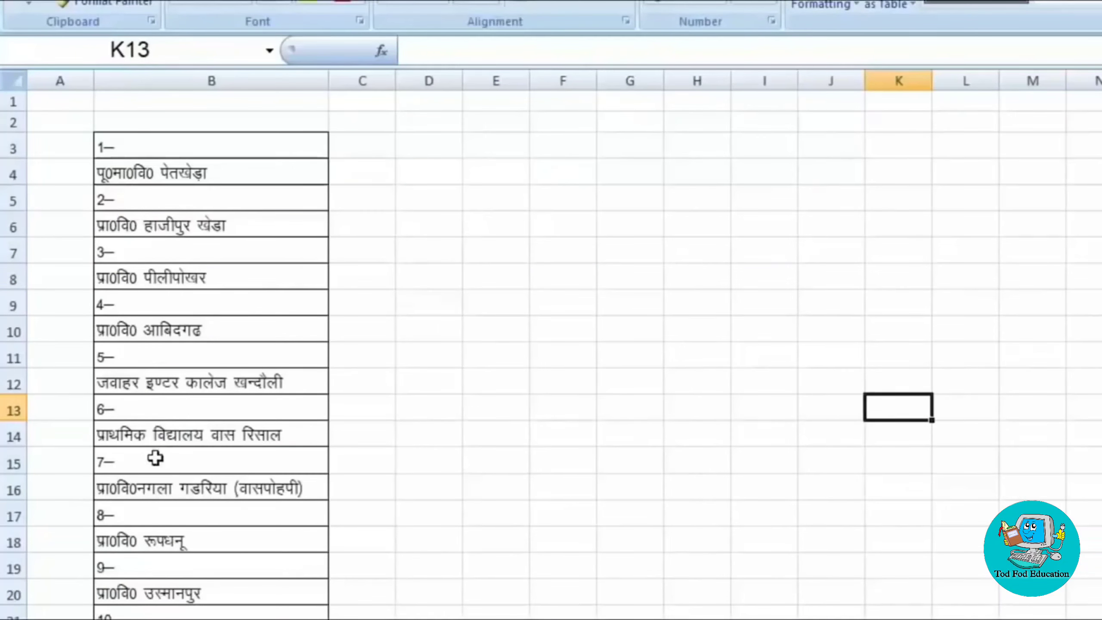
Look through the bordered school list in column B, and enter b3 in E3 and b4 in F3 as plain text
scroll(168, 481, down, 8)
scroll(168, 481, down, 7)
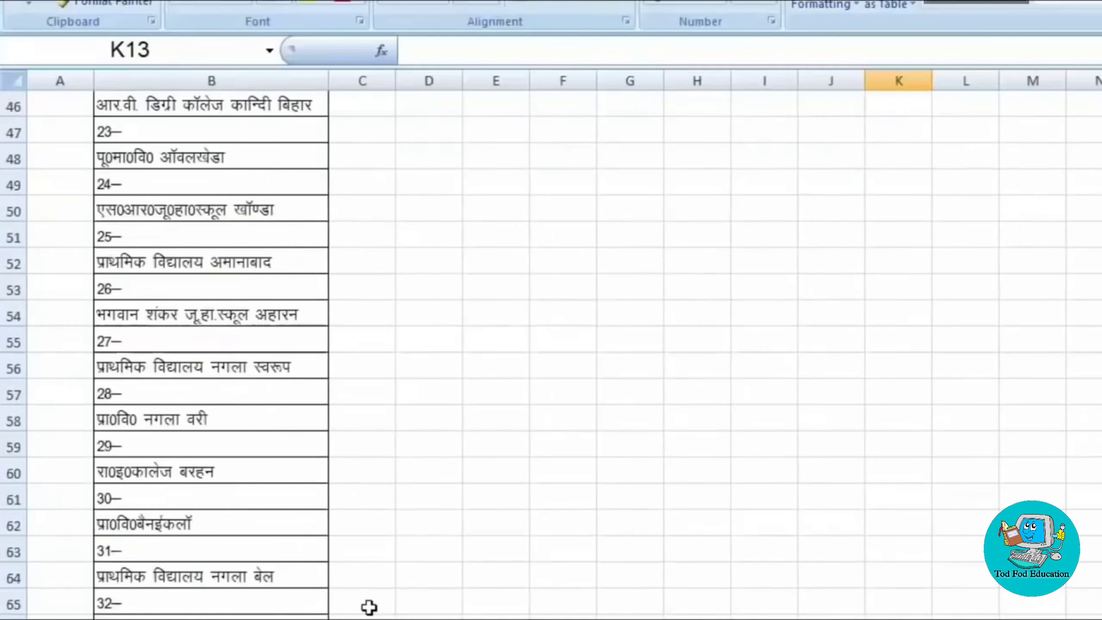
scroll(217, 551, down, 6)
scroll(493, 575, up, 13)
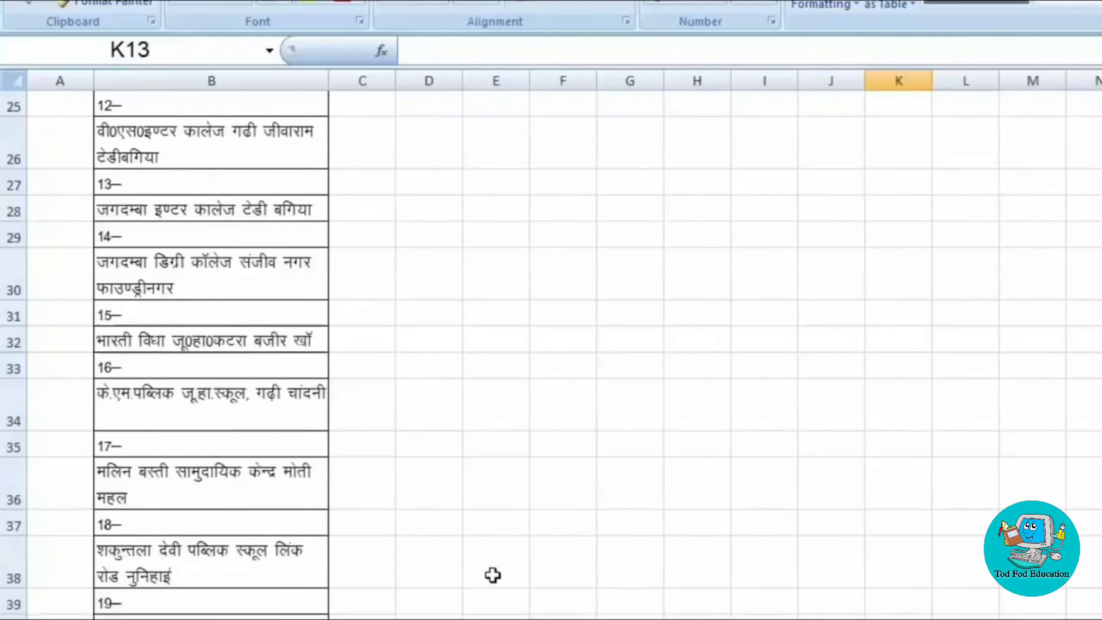
scroll(493, 576, up, 8)
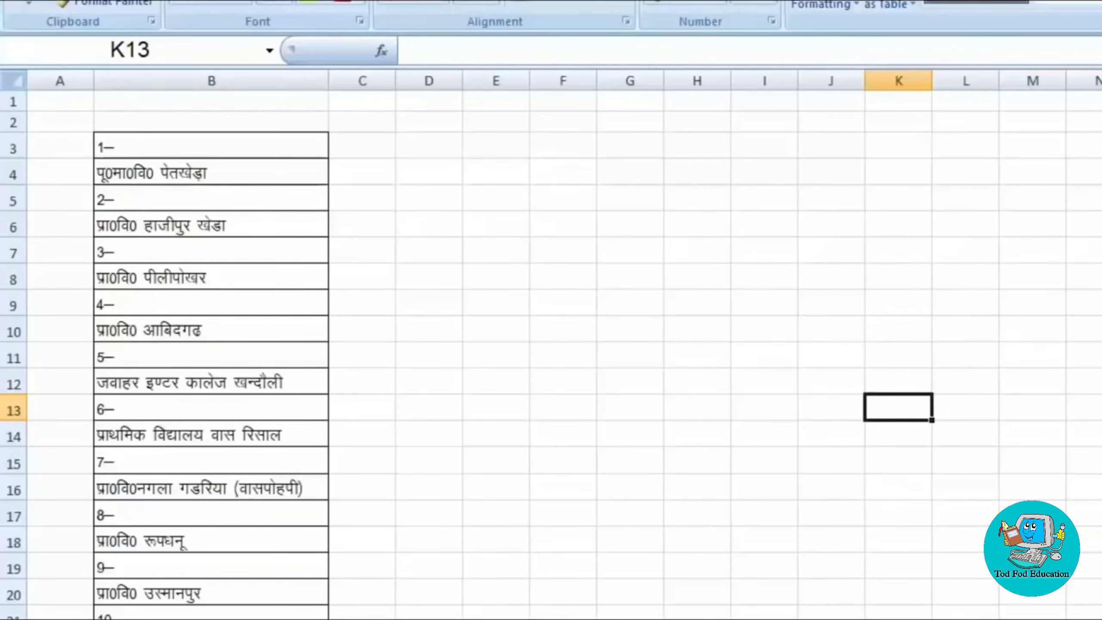
click(504, 146)
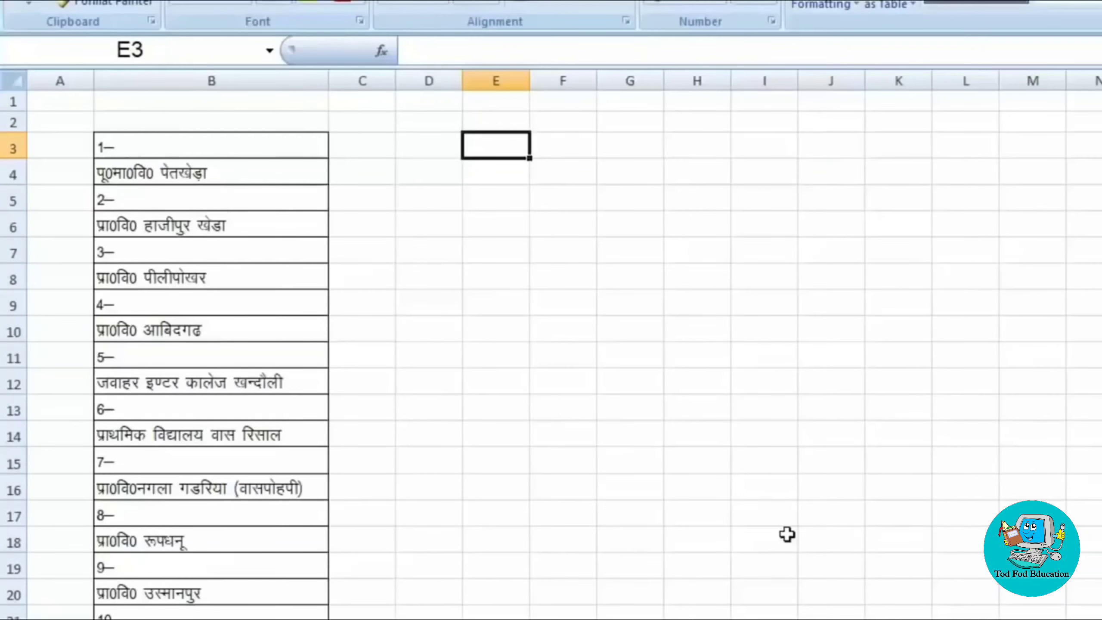
text(b3)
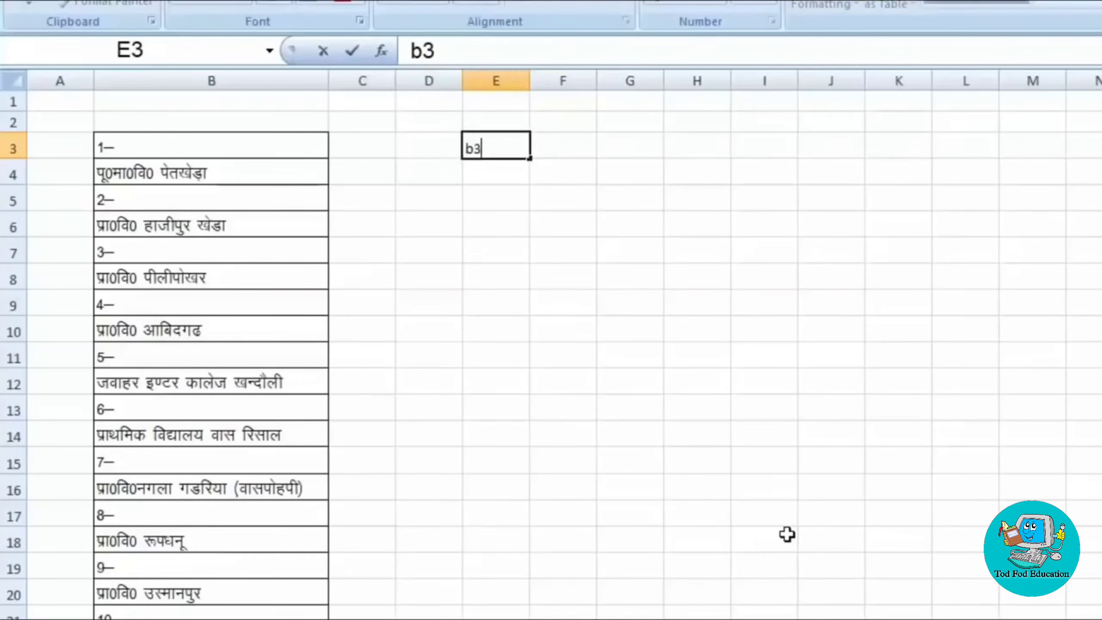
key(Tab)
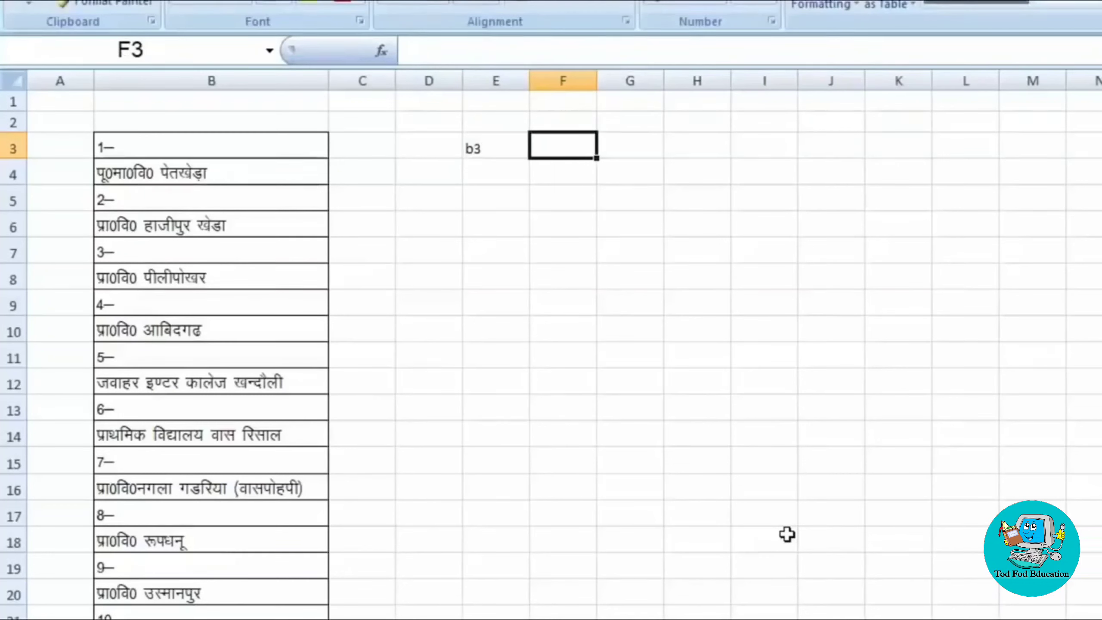
text(b4)
key(Return)
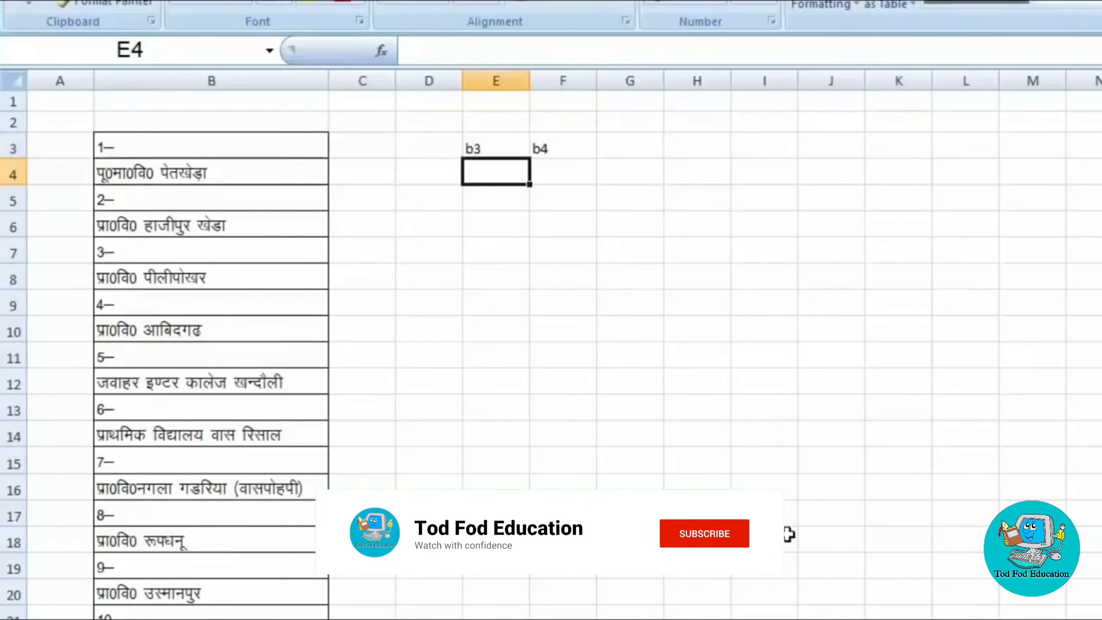
Enter the cell addresses b5 in E4 and b6 in F4 as plain text
text(b5)
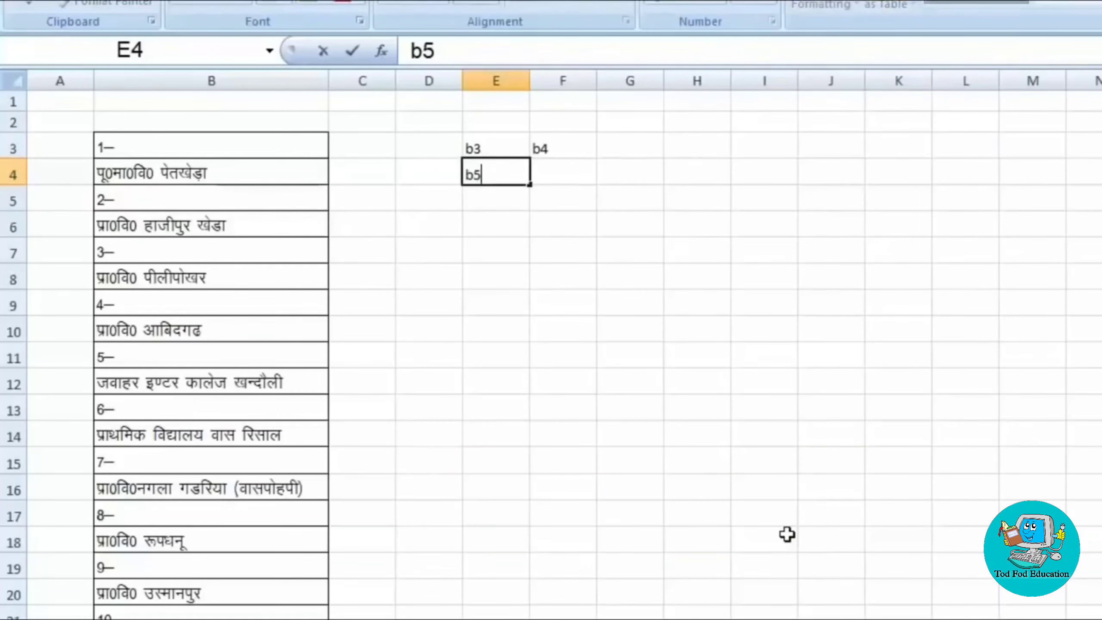
key(Tab)
text(b5)
key(Return)
key(Up)
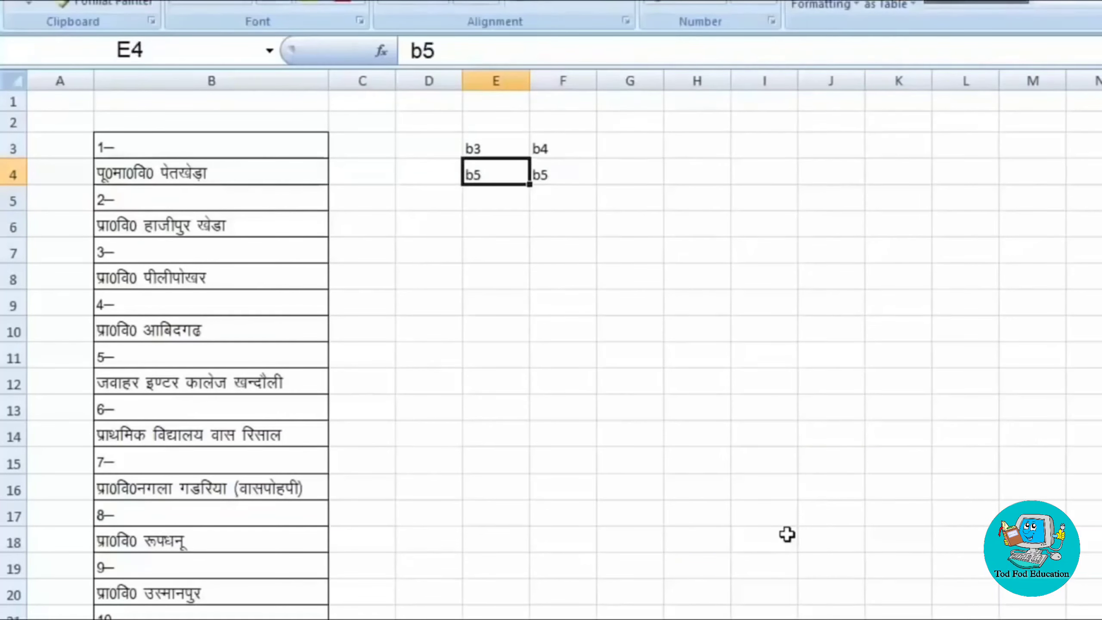
key(Right)
text(b46)
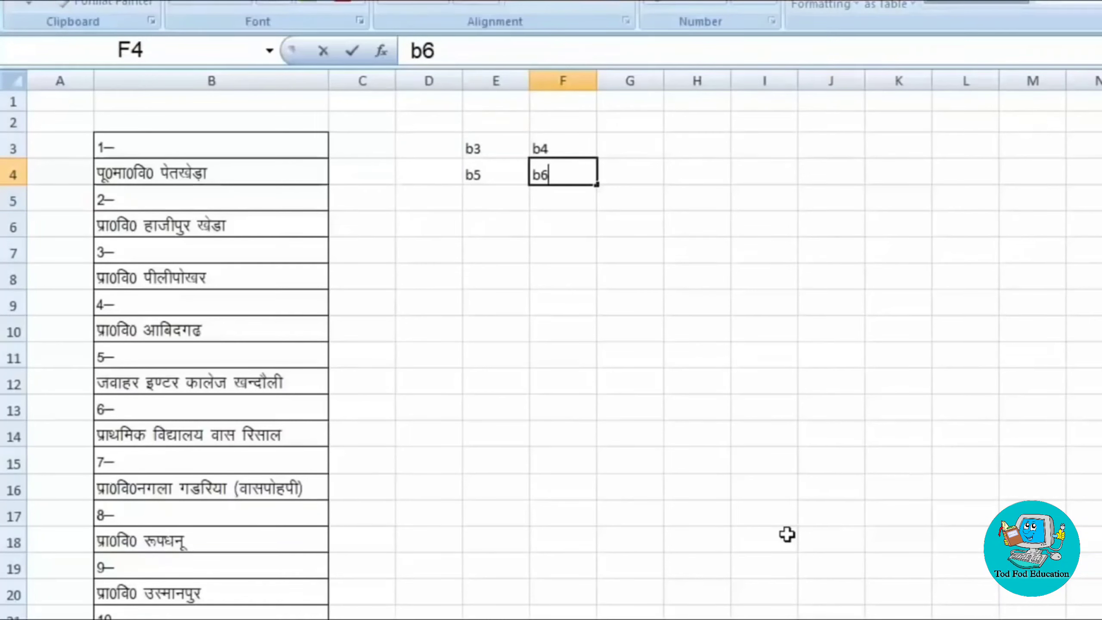
key(Return)
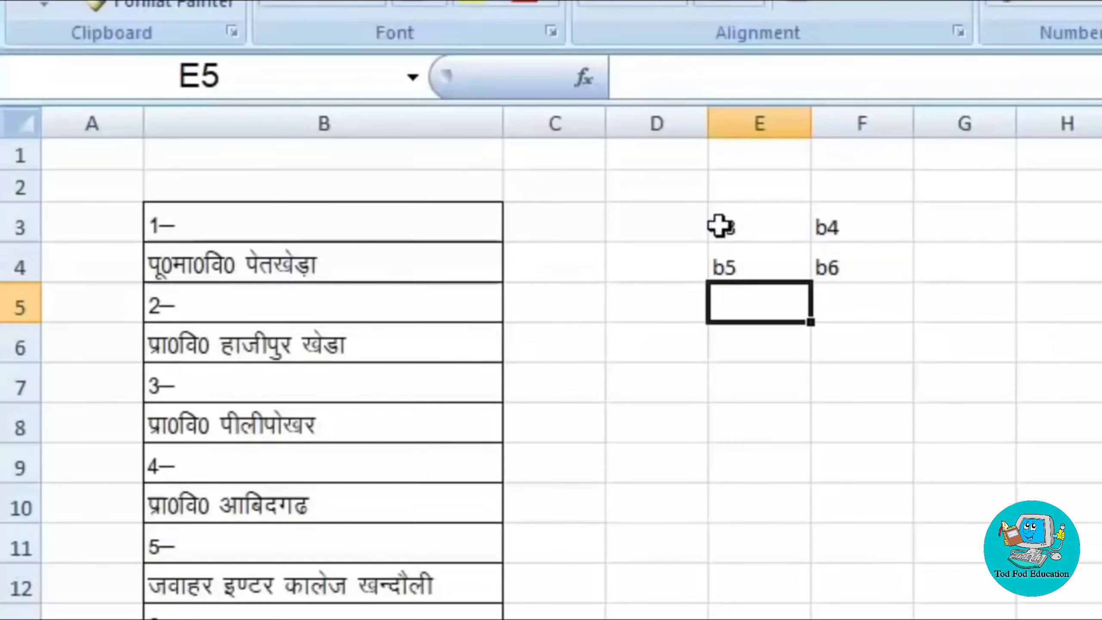
Add the prefix Ab to the cell addresses in E3 and F3, making them Abb3 and Abb4
double_click(728, 222)
text(Ab)
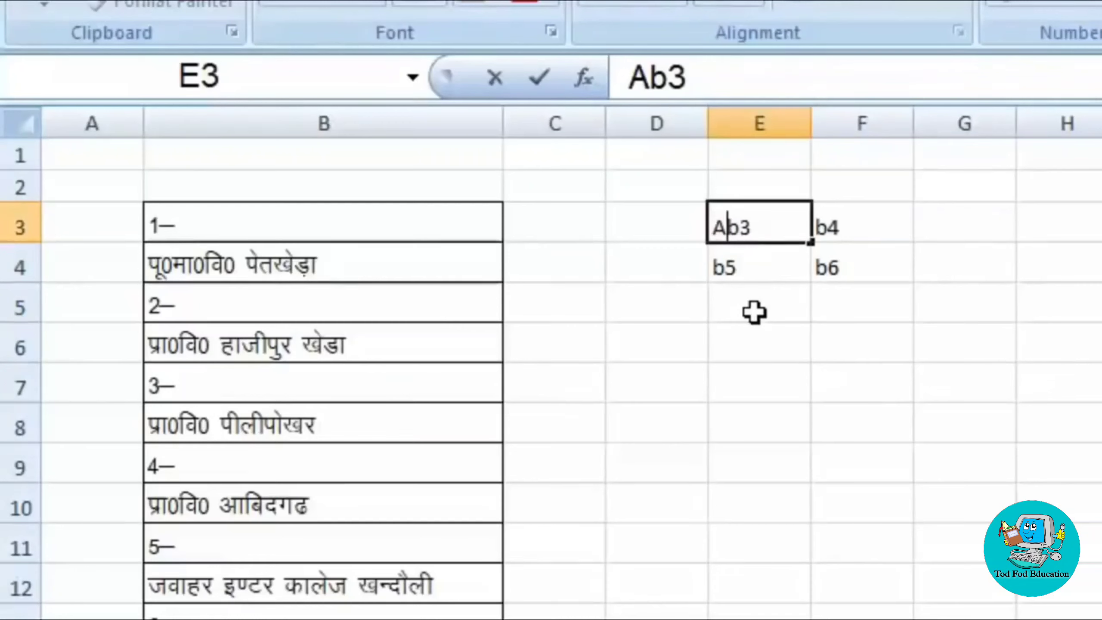
double_click(819, 227)
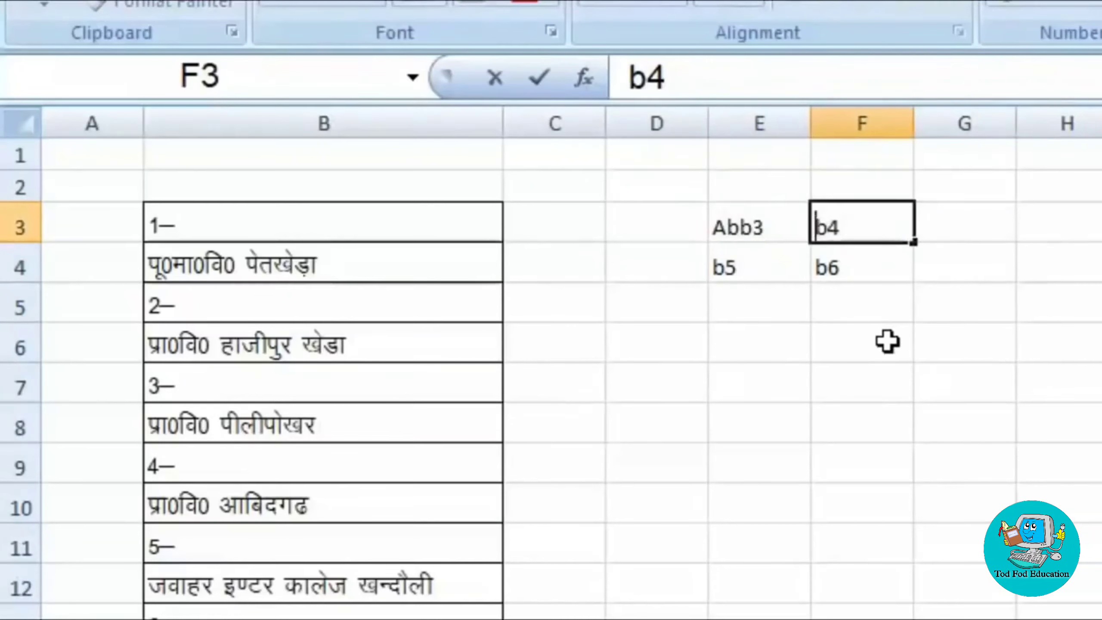
text(Ab)
Add the prefix Ab to the addresses in E4 and F4, making them Abb5 and Abb6
double_click(712, 266)
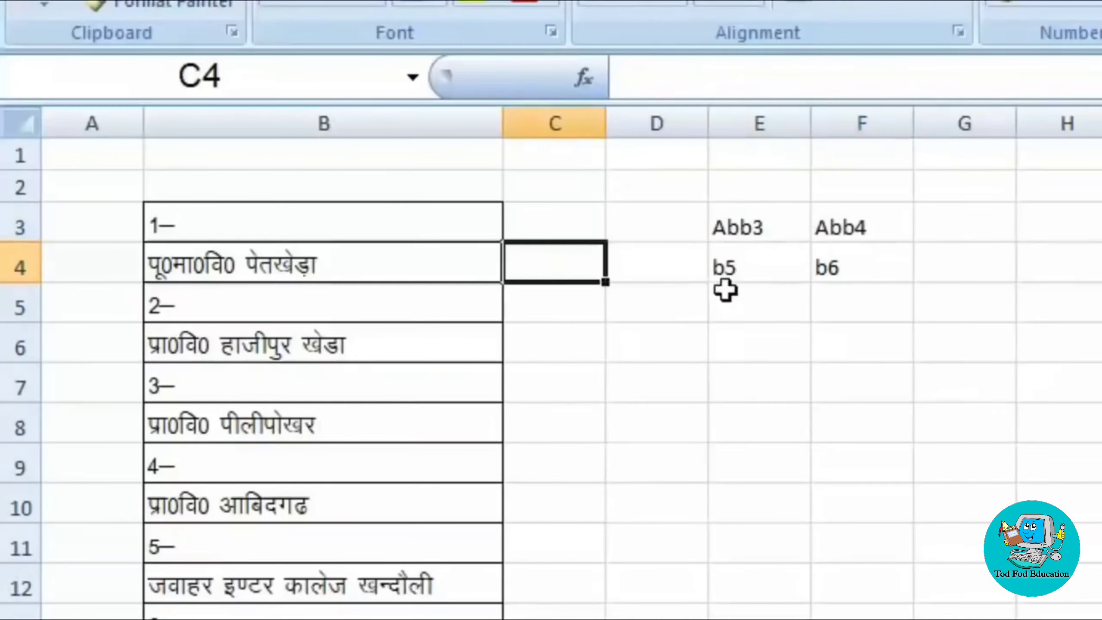
click(722, 263)
double_click(722, 263)
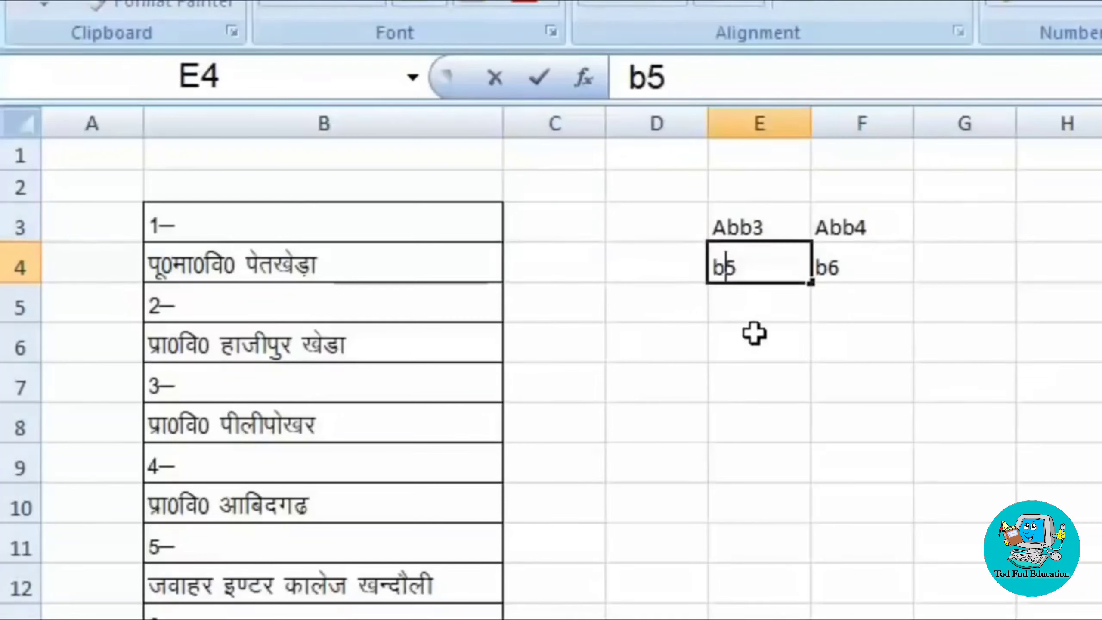
key(Left)
text(A)
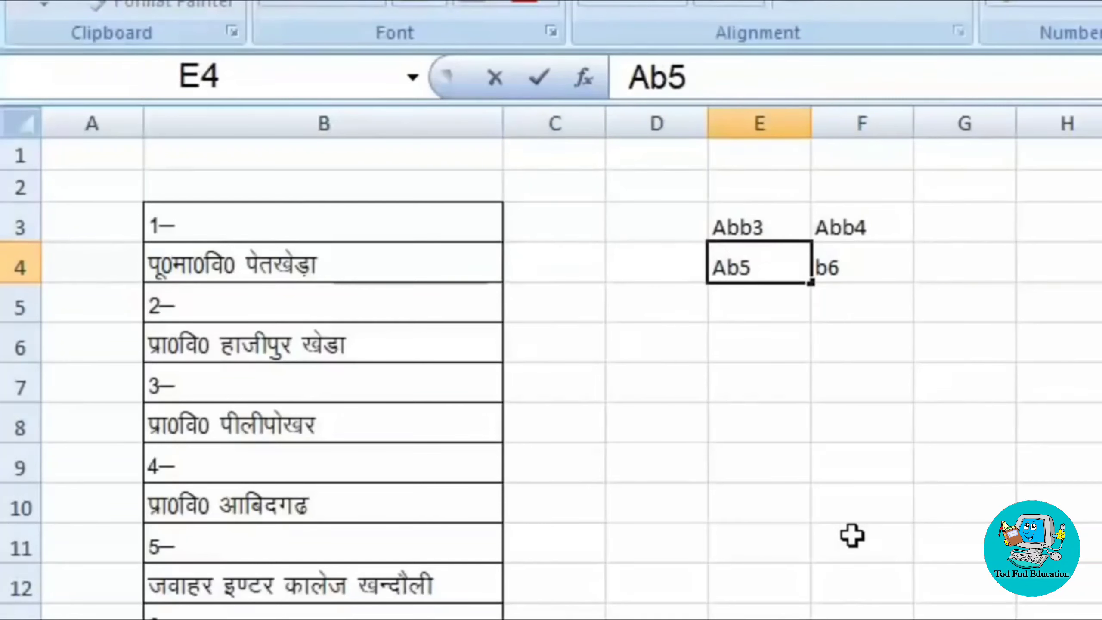
text(b)
double_click(817, 265)
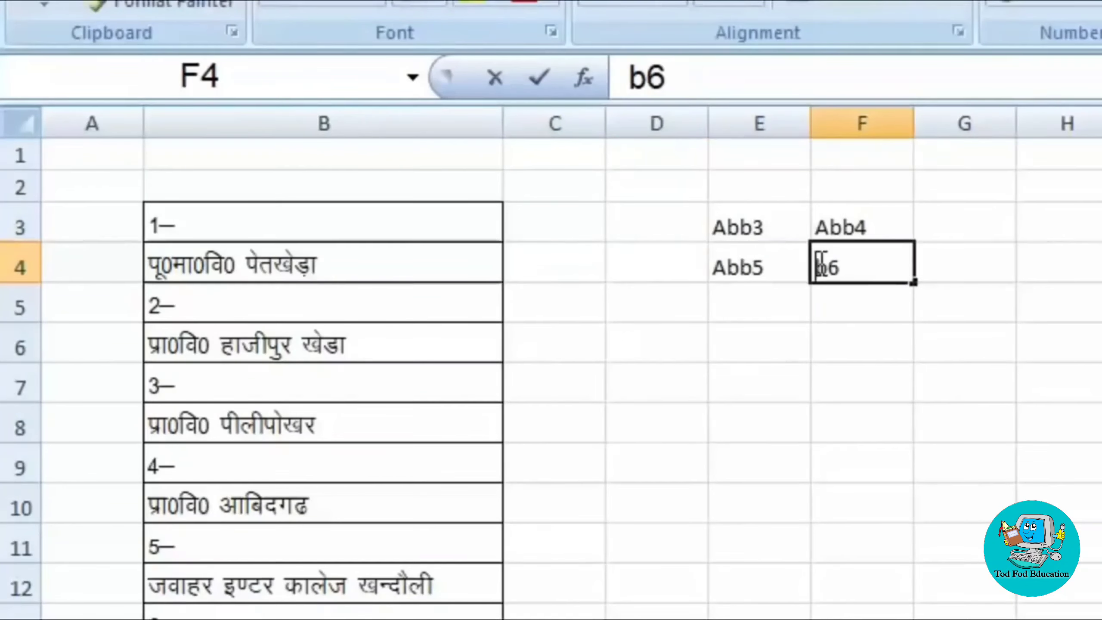
text(Ab)
click(904, 453)
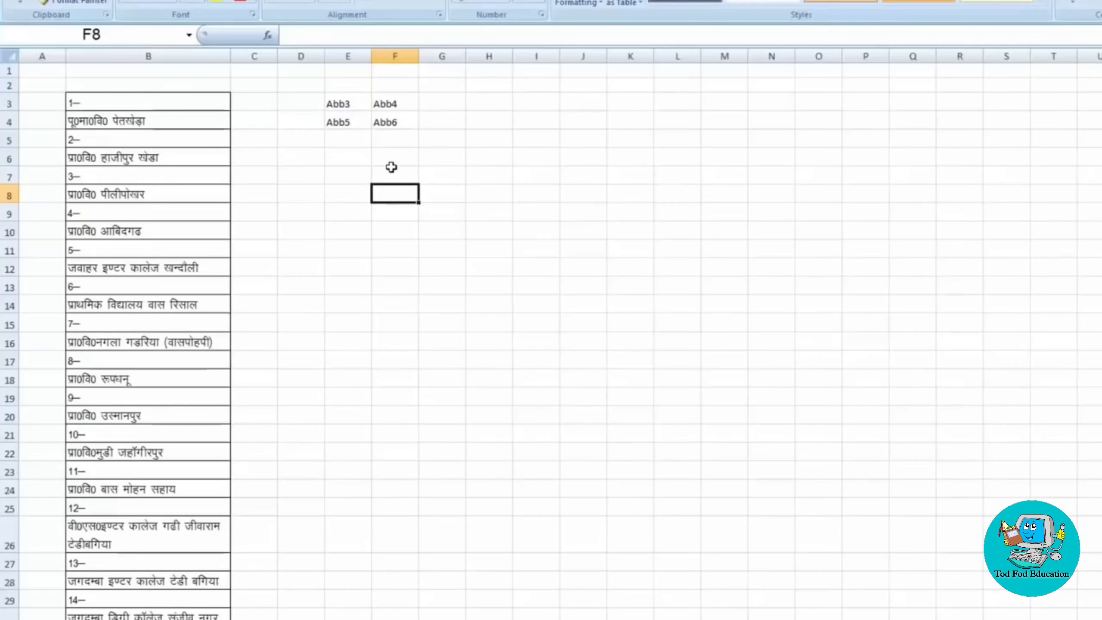
Extend the prefixed address series from E3:F4 down to row 41, ending at Abb79 and Abb80, to cover the whole column B list
drag(336, 105, 428, 422)
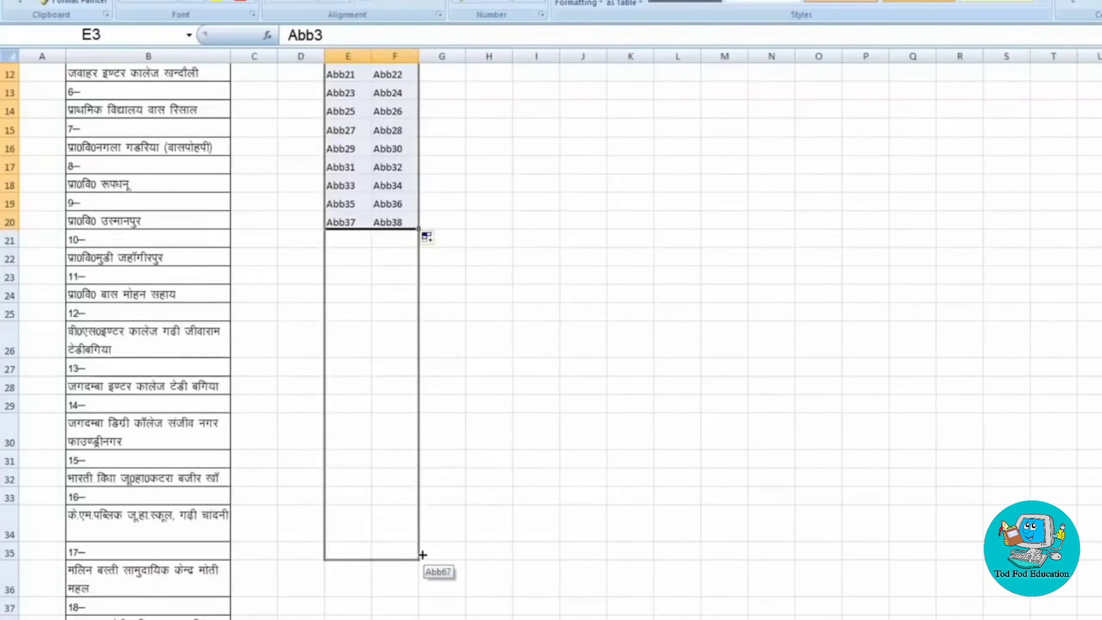
drag(422, 555, 421, 595)
scroll(391, 381, down, 6)
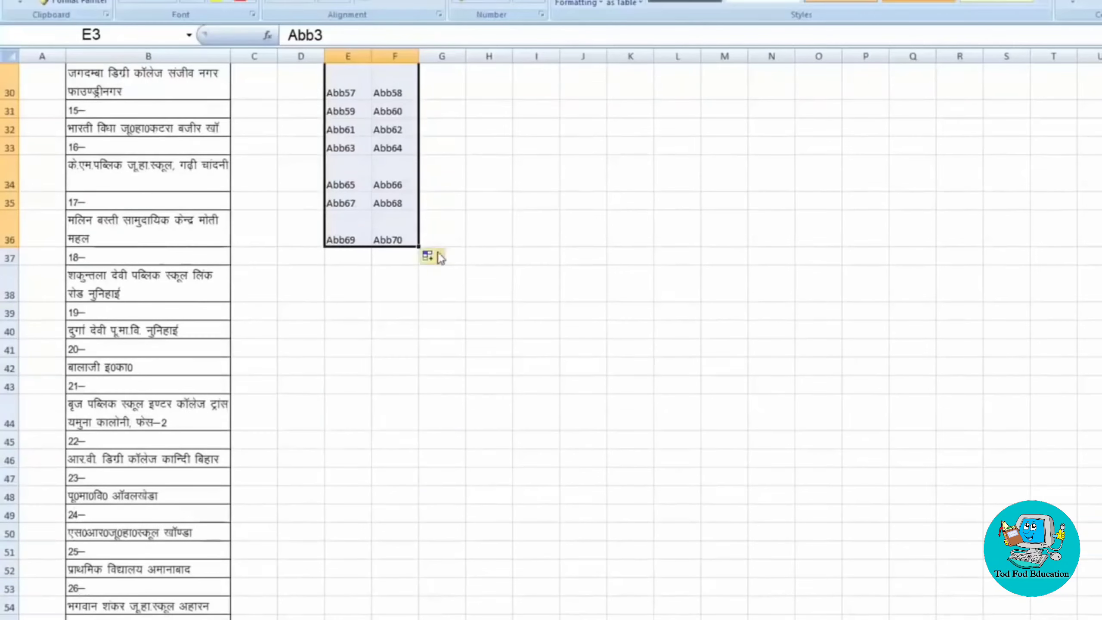
scroll(293, 397, down, 6)
scroll(130, 500, down, 1)
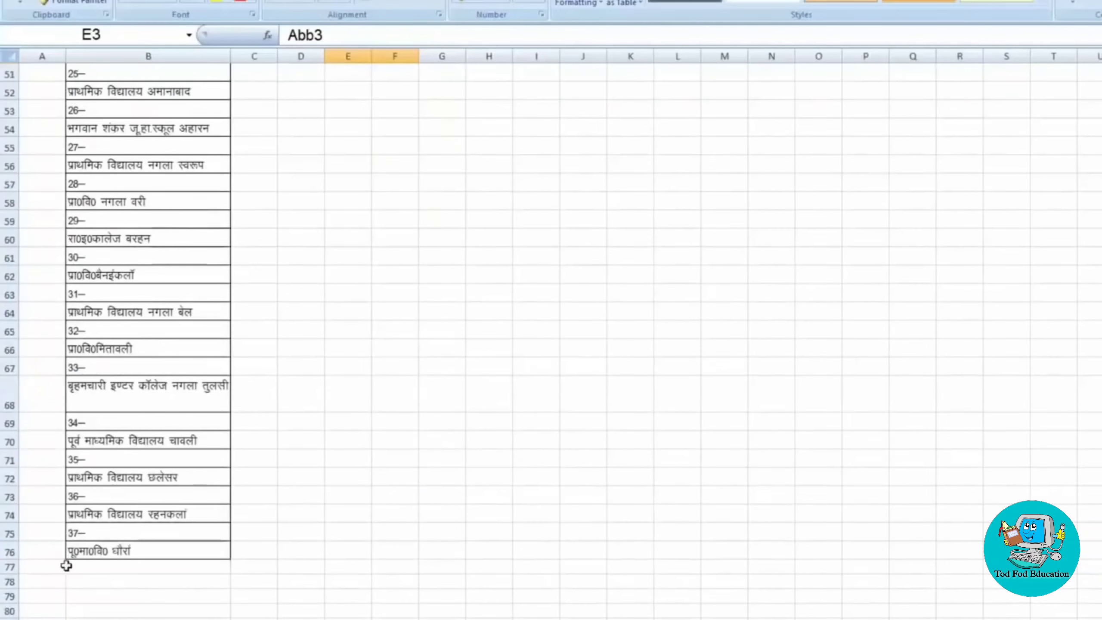
scroll(234, 563, up, 9)
drag(418, 377, 421, 486)
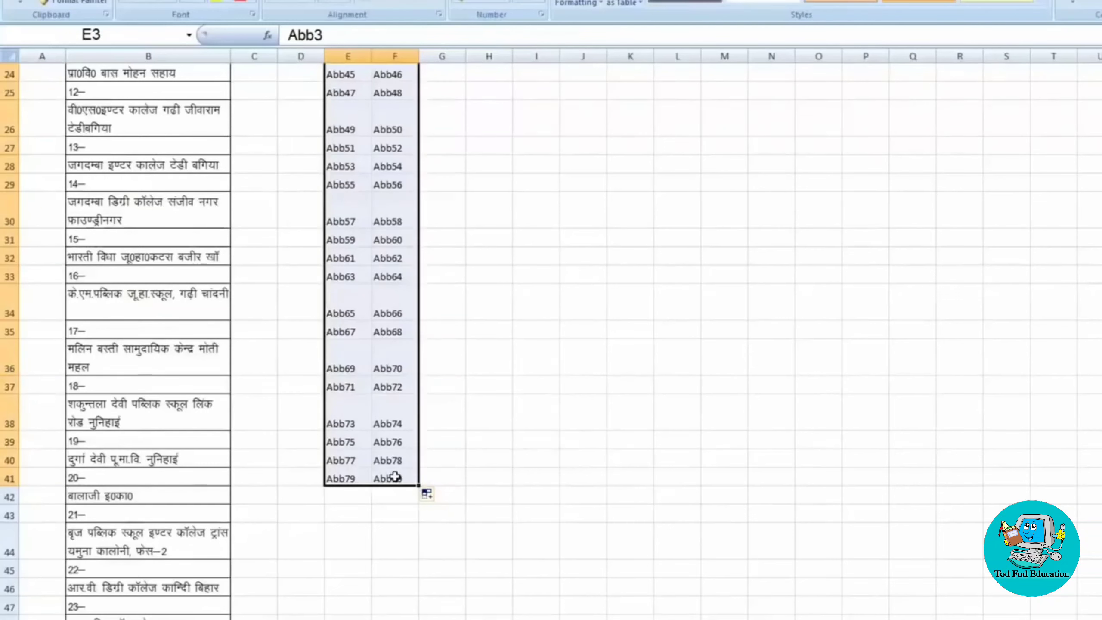
scroll(395, 477, up, 8)
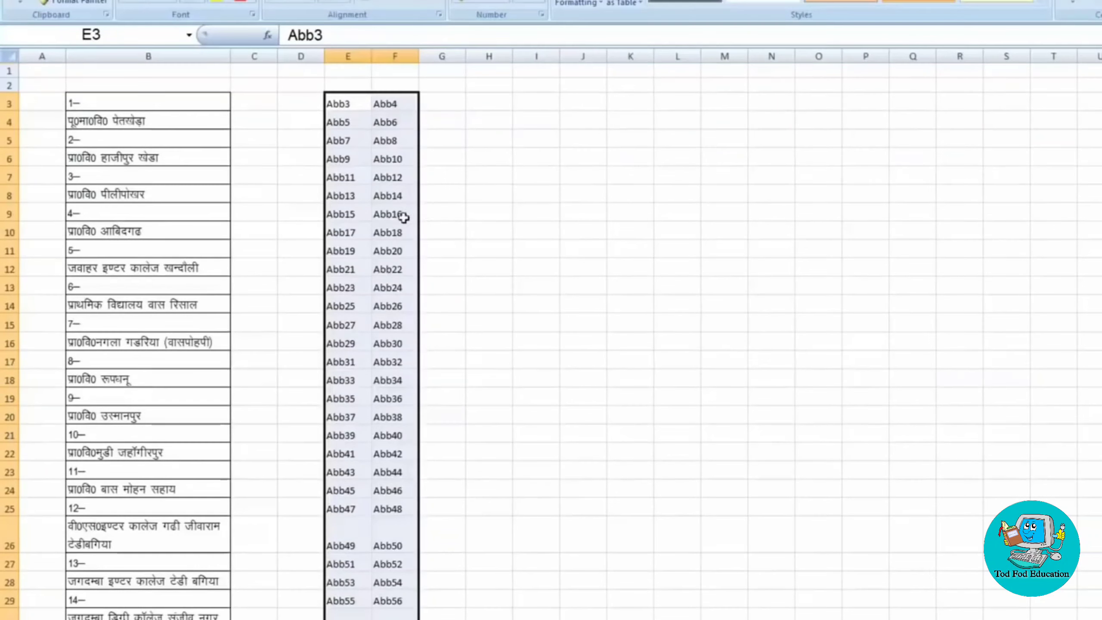
Replace every Ab with = in E3:F41 to turn the prefixed text into cell references
key(ctrl+f)
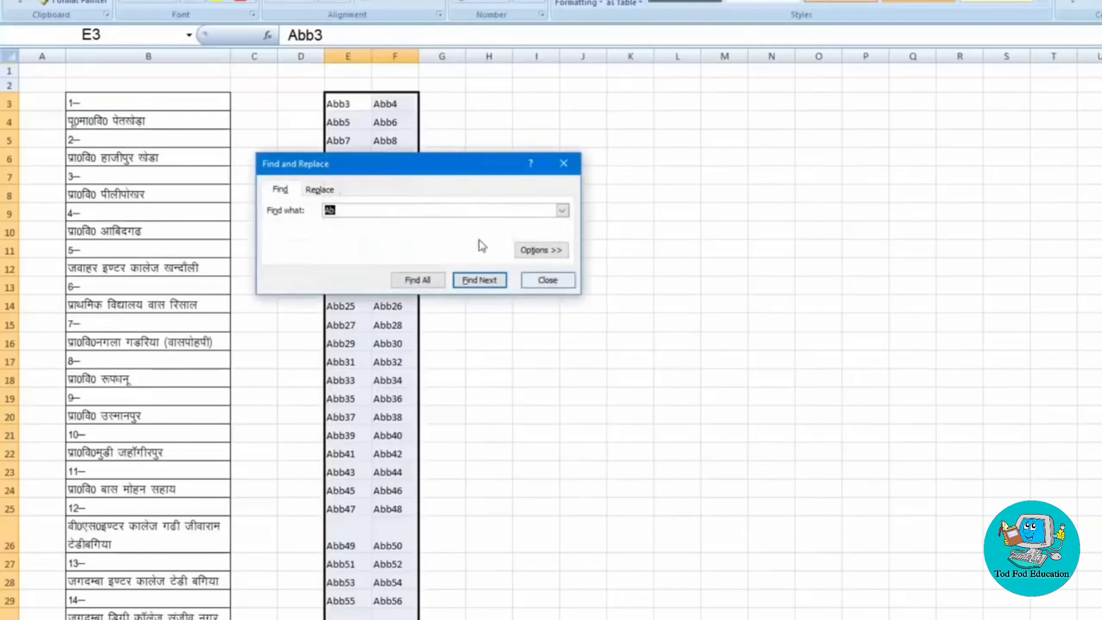
drag(377, 158, 551, 116)
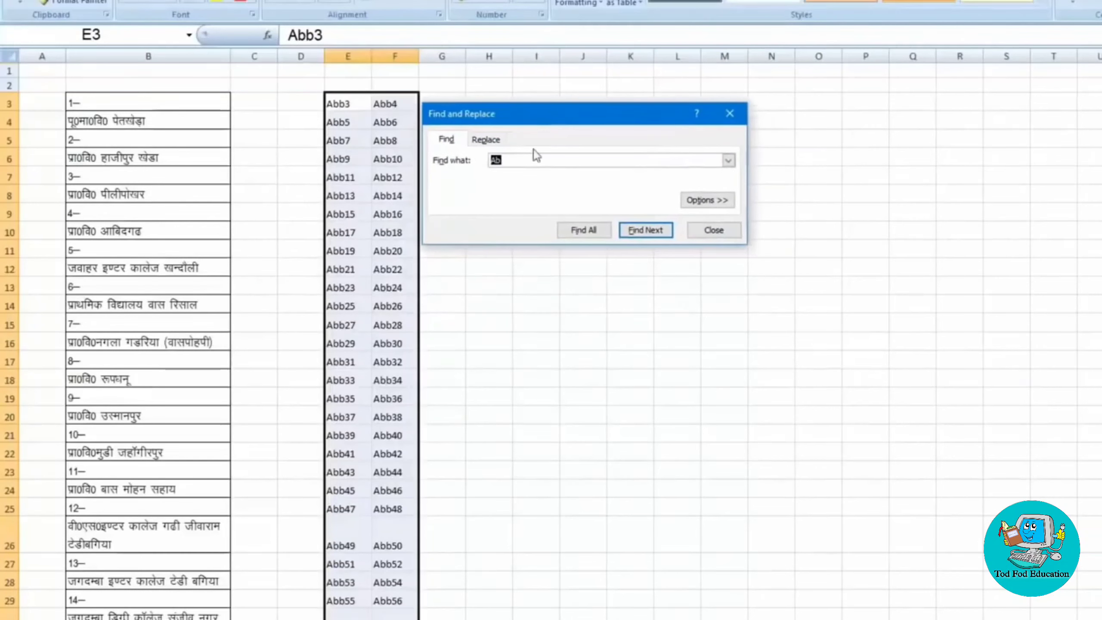
click(488, 140)
click(510, 176)
text(=)
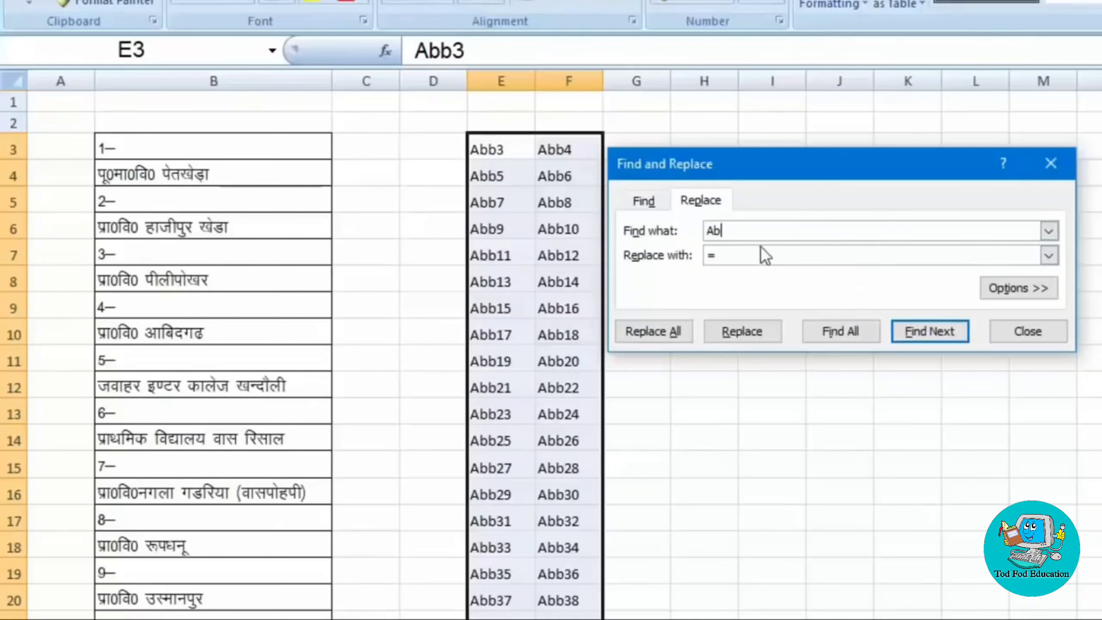
click(721, 258)
click(666, 334)
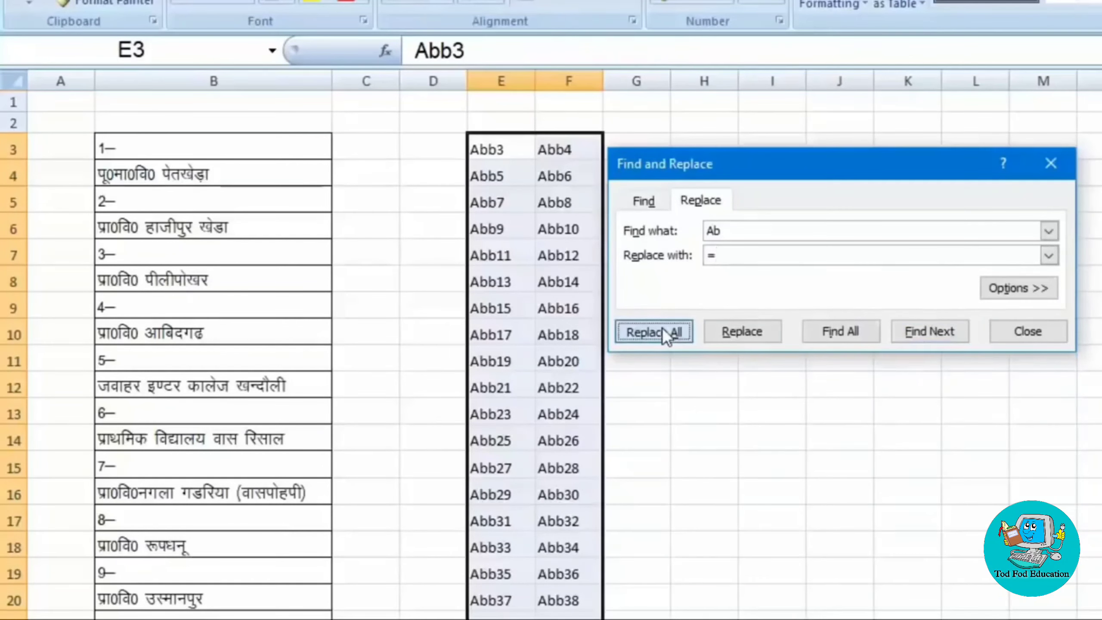
click(1018, 499)
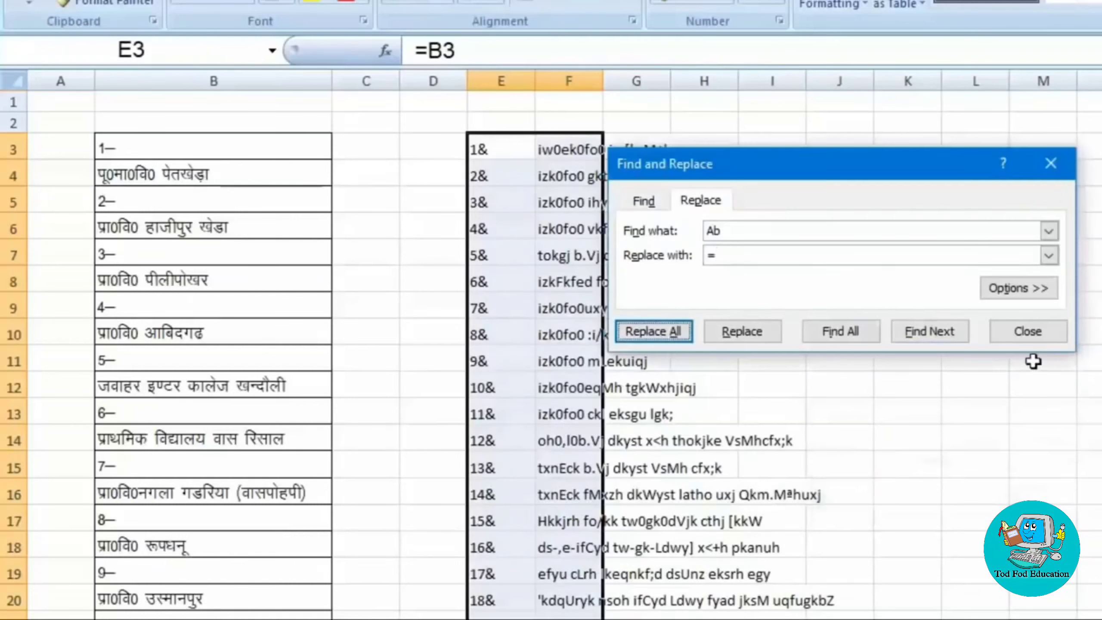
click(1028, 331)
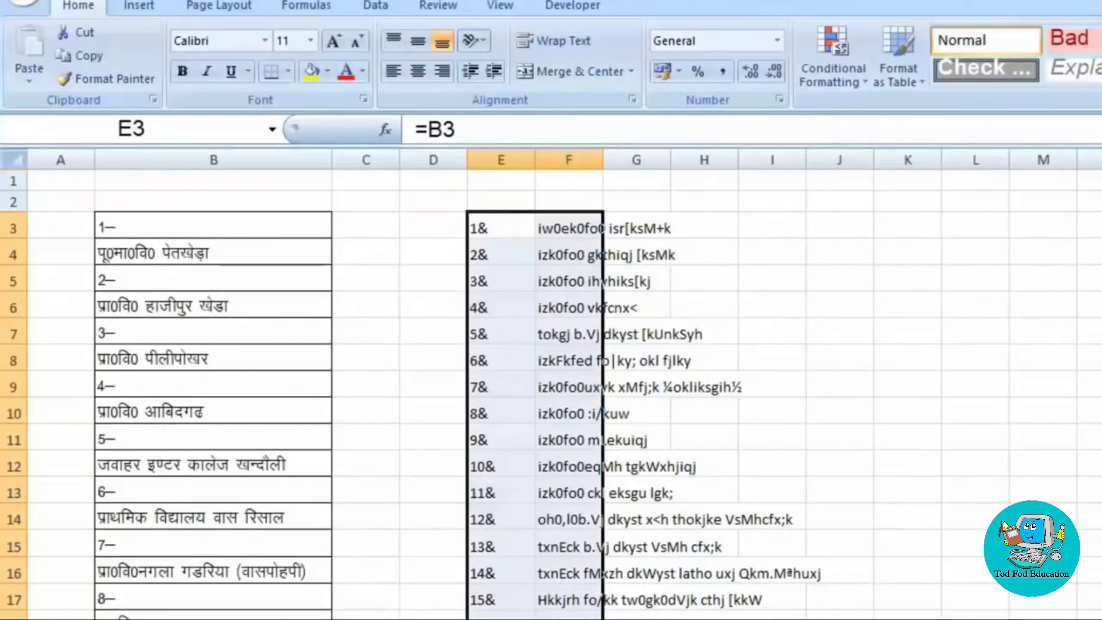
click(733, 341)
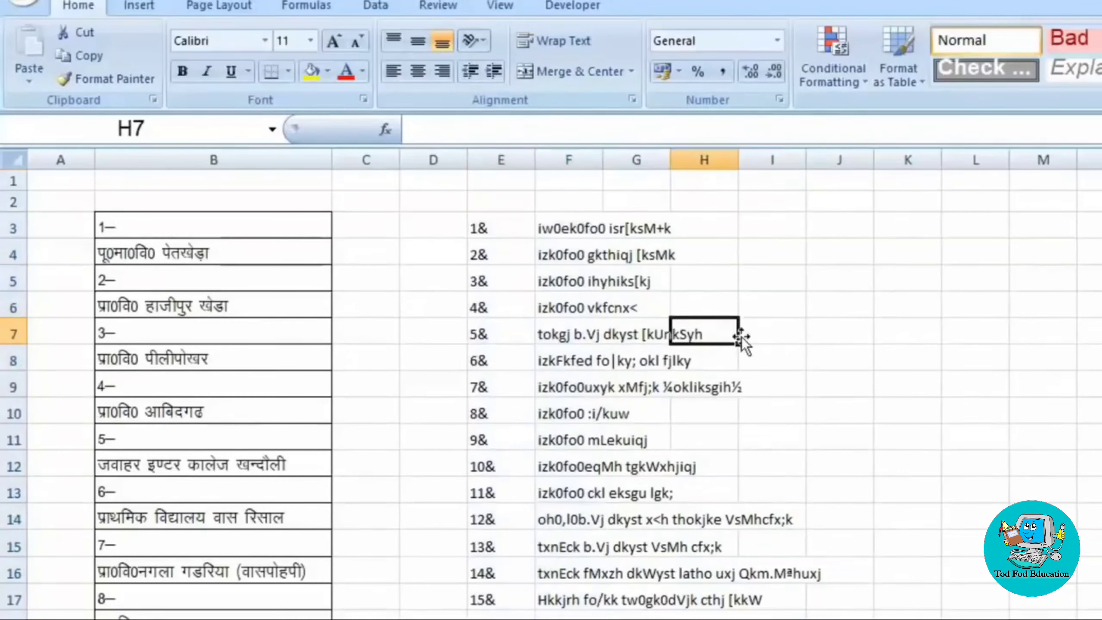
Copy the formatting of B4 onto the rearranged table in columns E to G, from row 3 down, using Format Painter
click(191, 249)
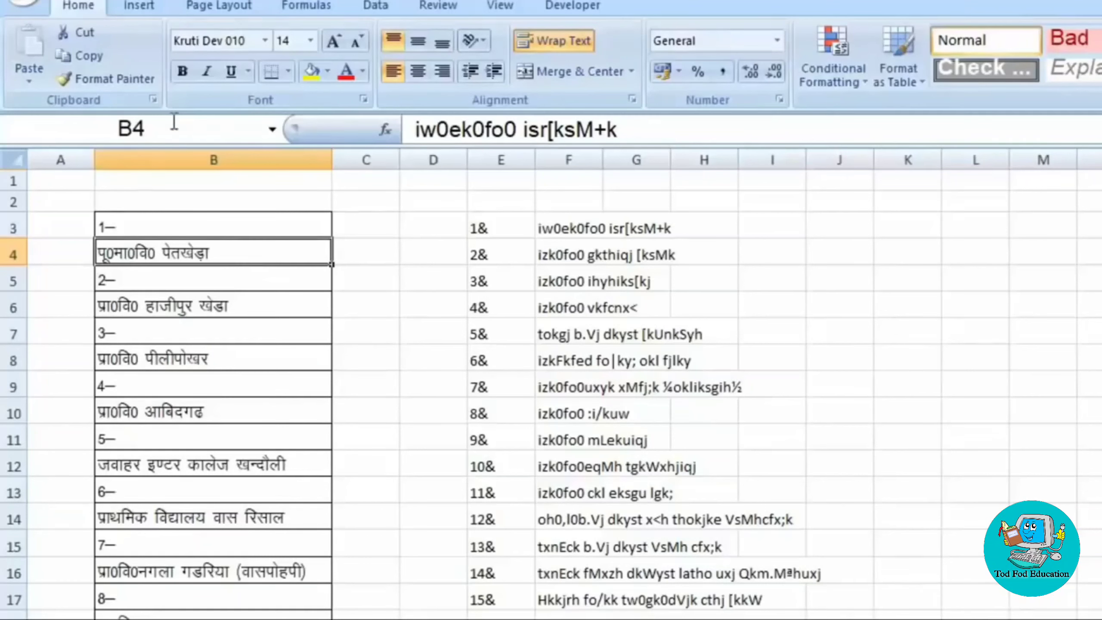
click(113, 76)
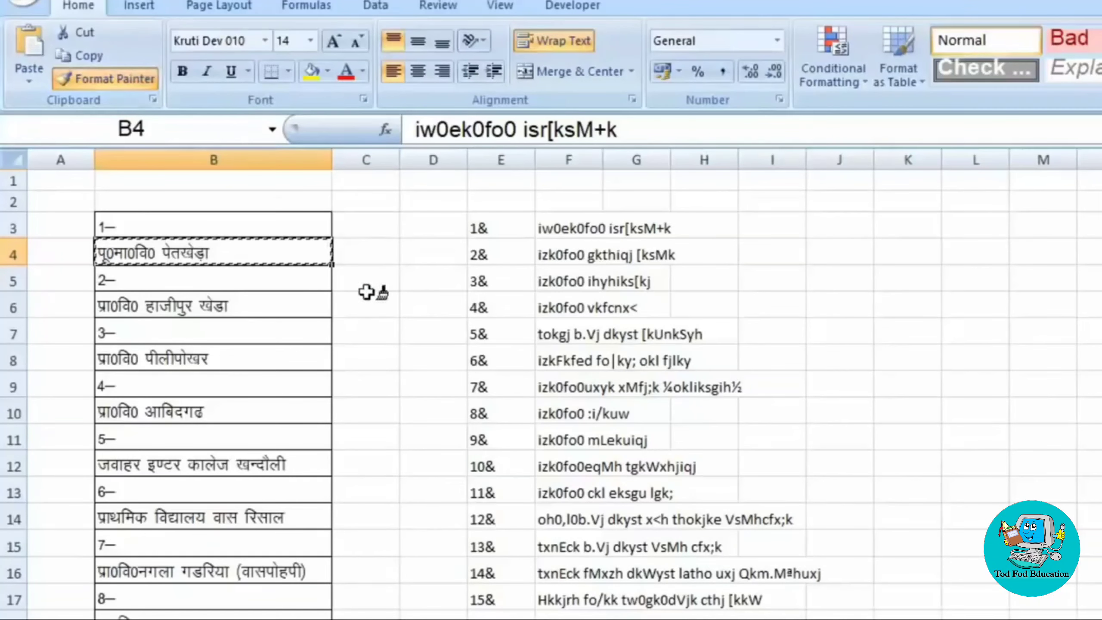
mouse_move(470, 217)
mouse_down()
mouse_move(660, 614)
mouse_move(643, 601)
mouse_up()
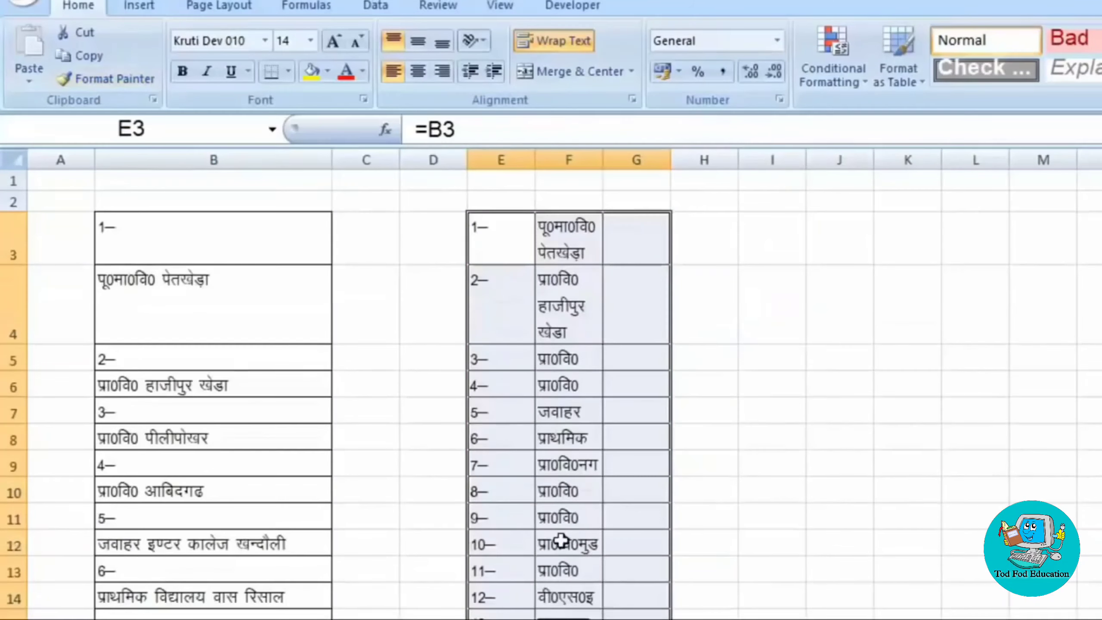
Fit column F to its school names, widen column E, and check the rearranged table down its length
double_click(603, 158)
drag(532, 151, 610, 151)
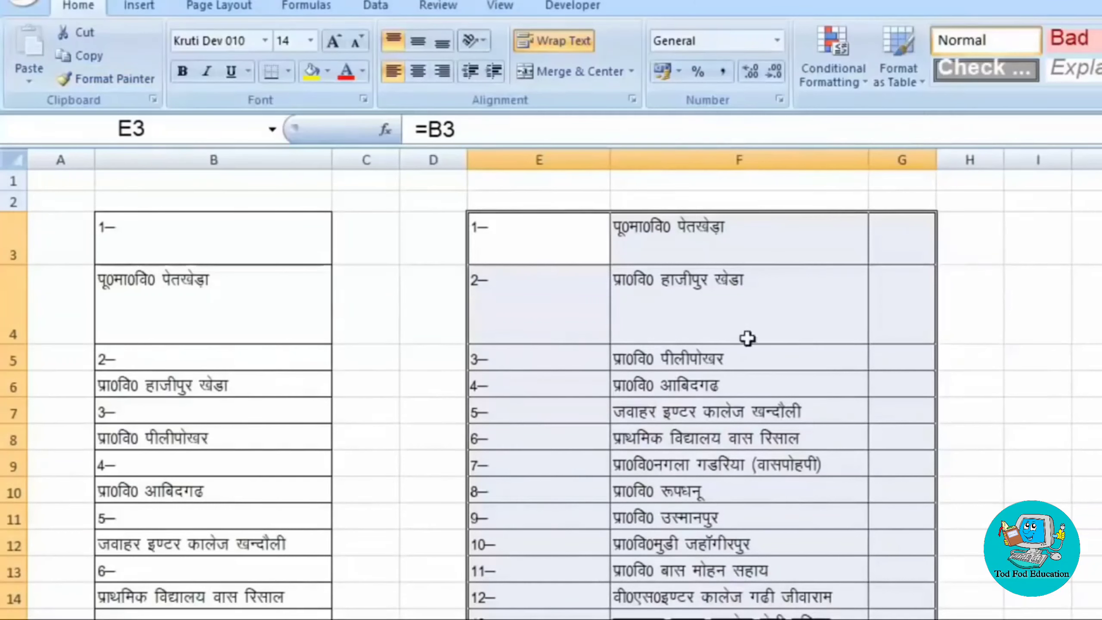
scroll(748, 339, down, 8)
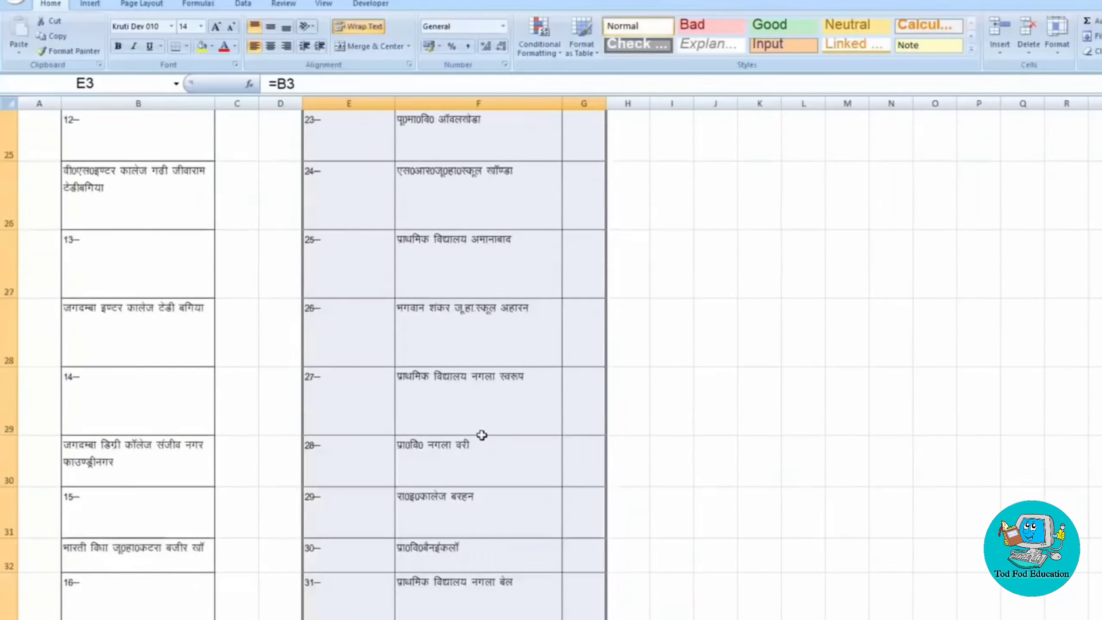
scroll(482, 435, up, 8)
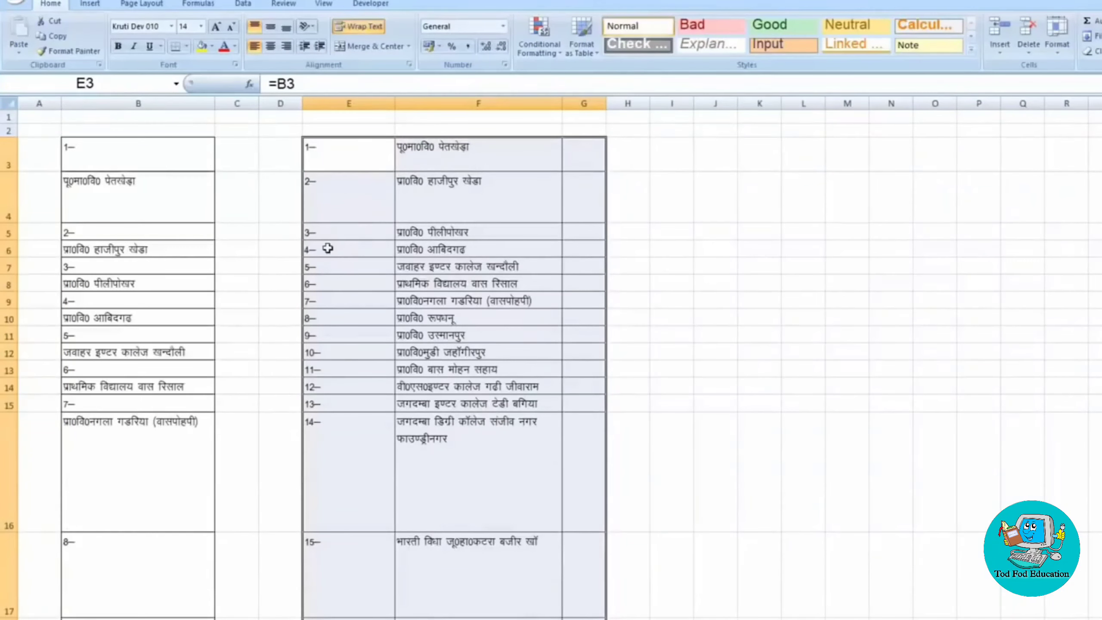